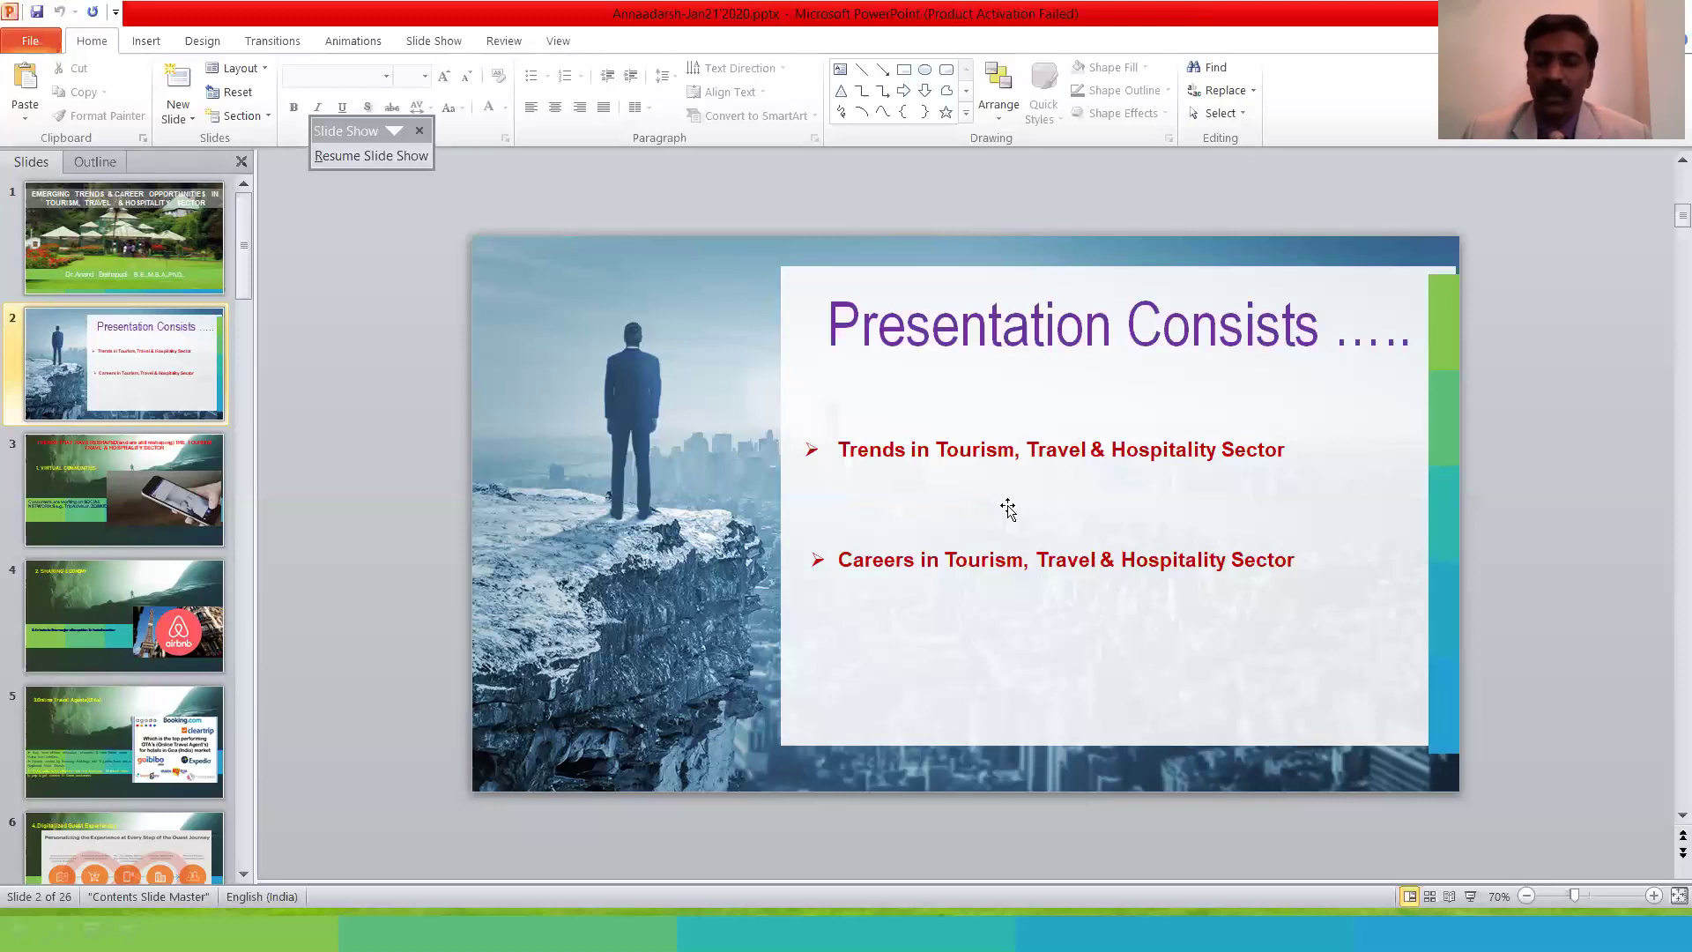
pyautogui.scroll(-1, 1007, 509)
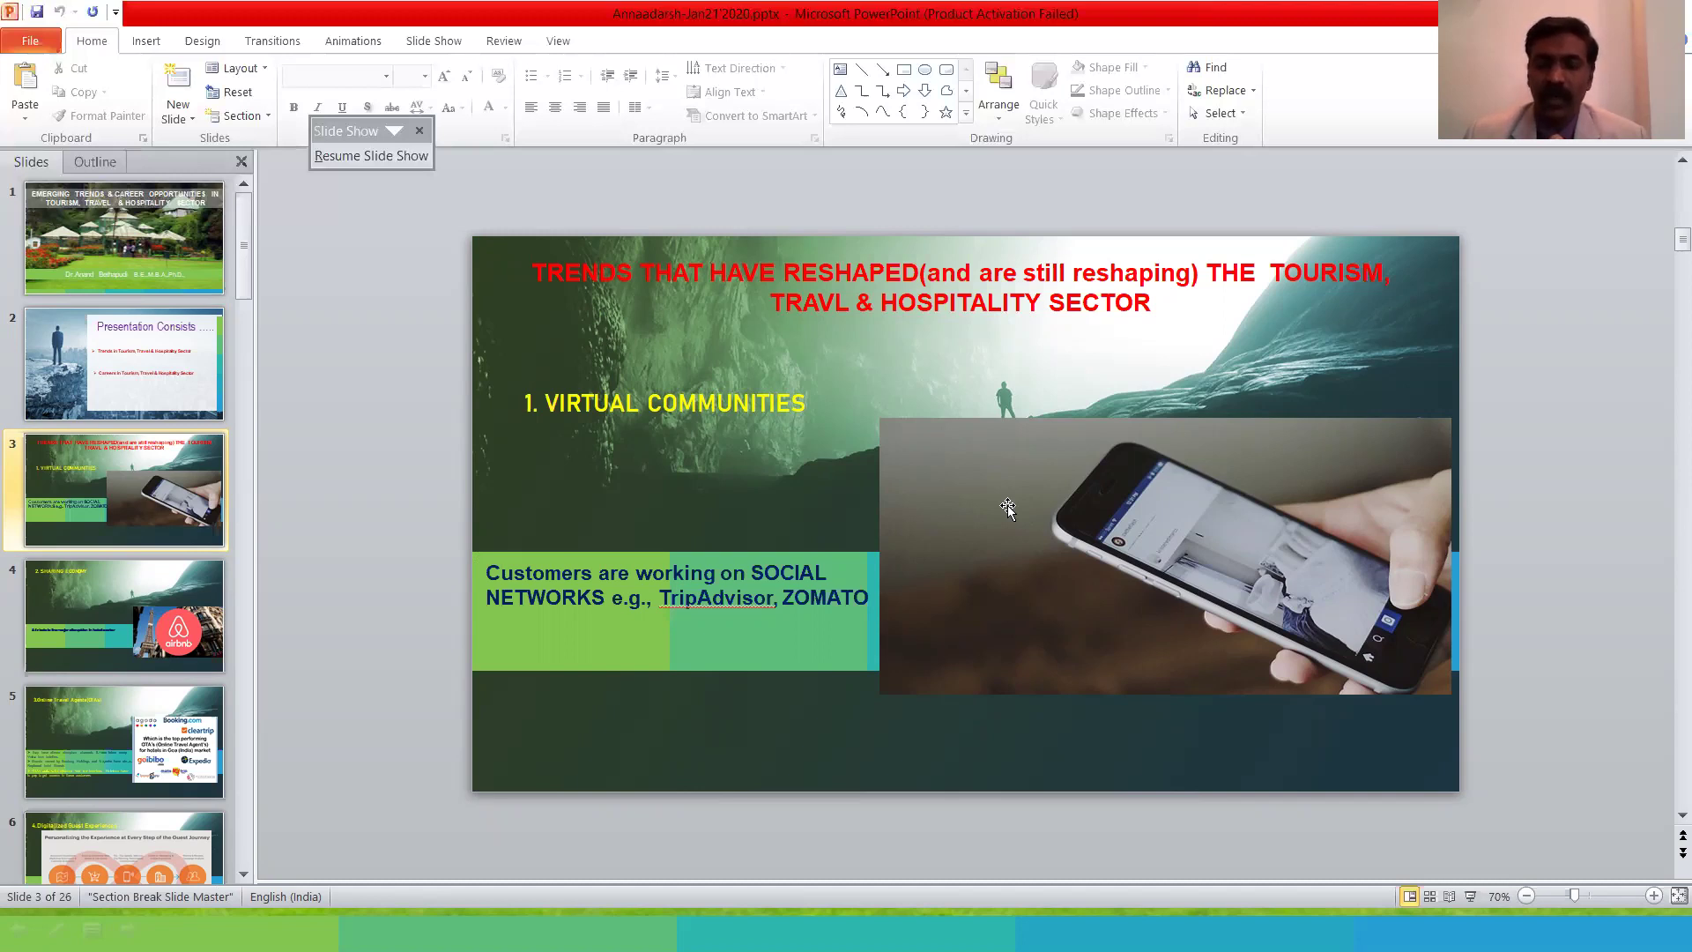
pyautogui.scroll(-1, 1007, 505)
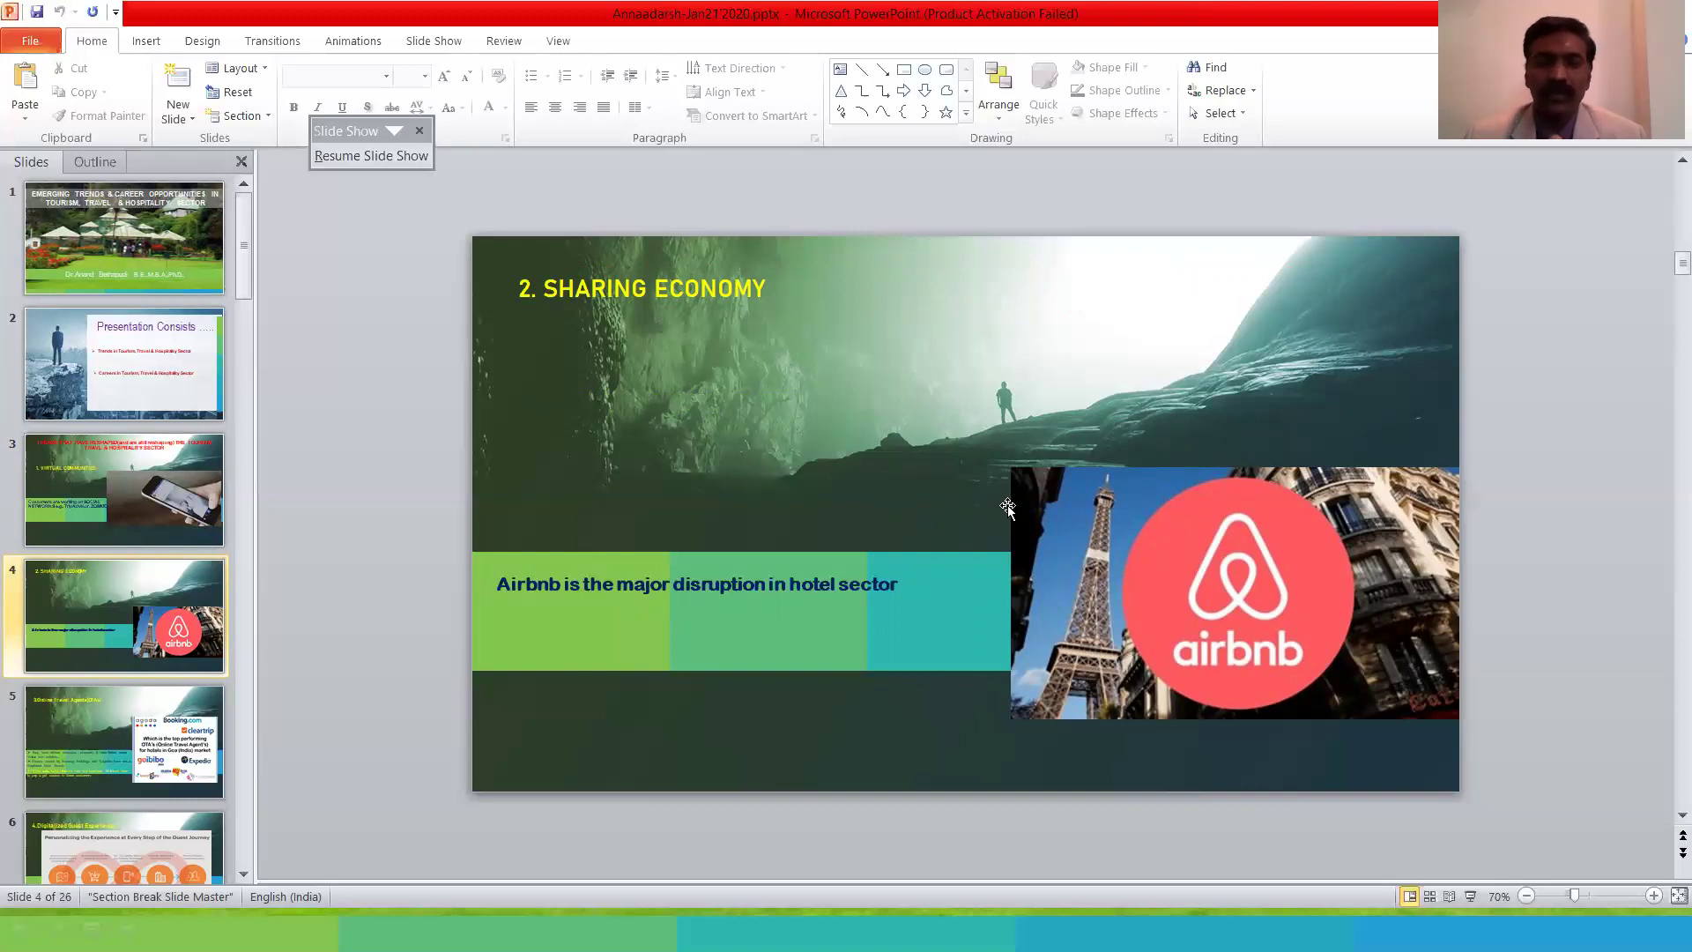
# Move to Online Travel Agents, back to Sharing Economy, then forward to slide 6, Digitalized Guest Experiences.
pyautogui.press('pagedown')
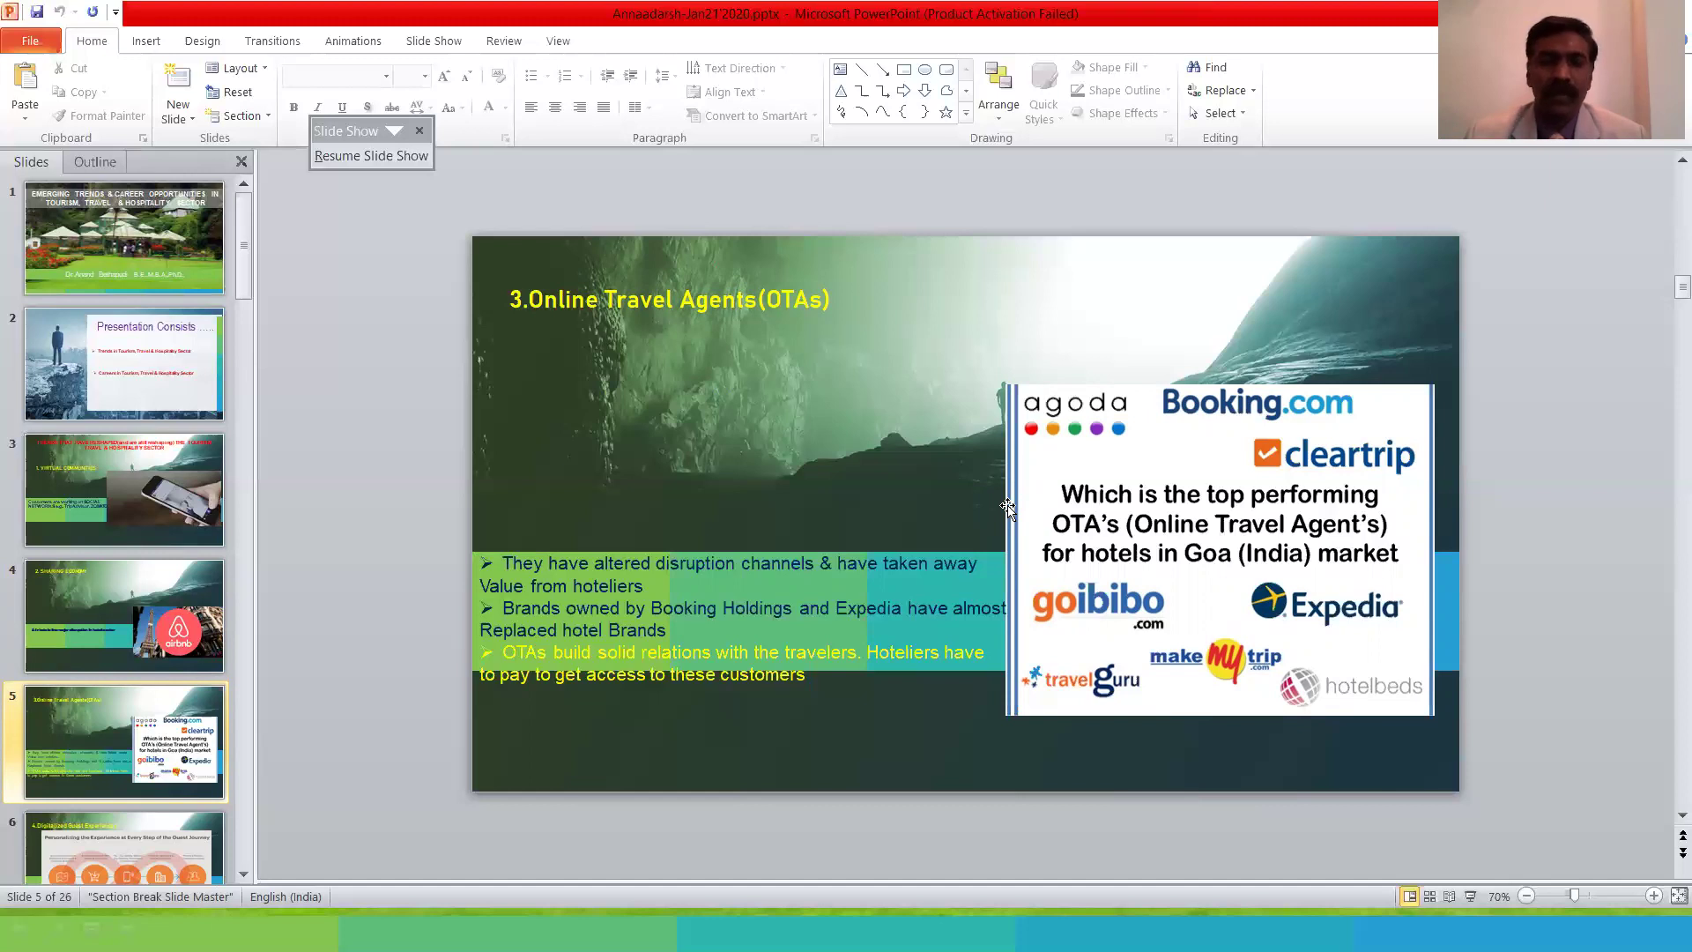
pyautogui.press('pageup')
pyautogui.press('pagedown')
pyautogui.press('pagedown')
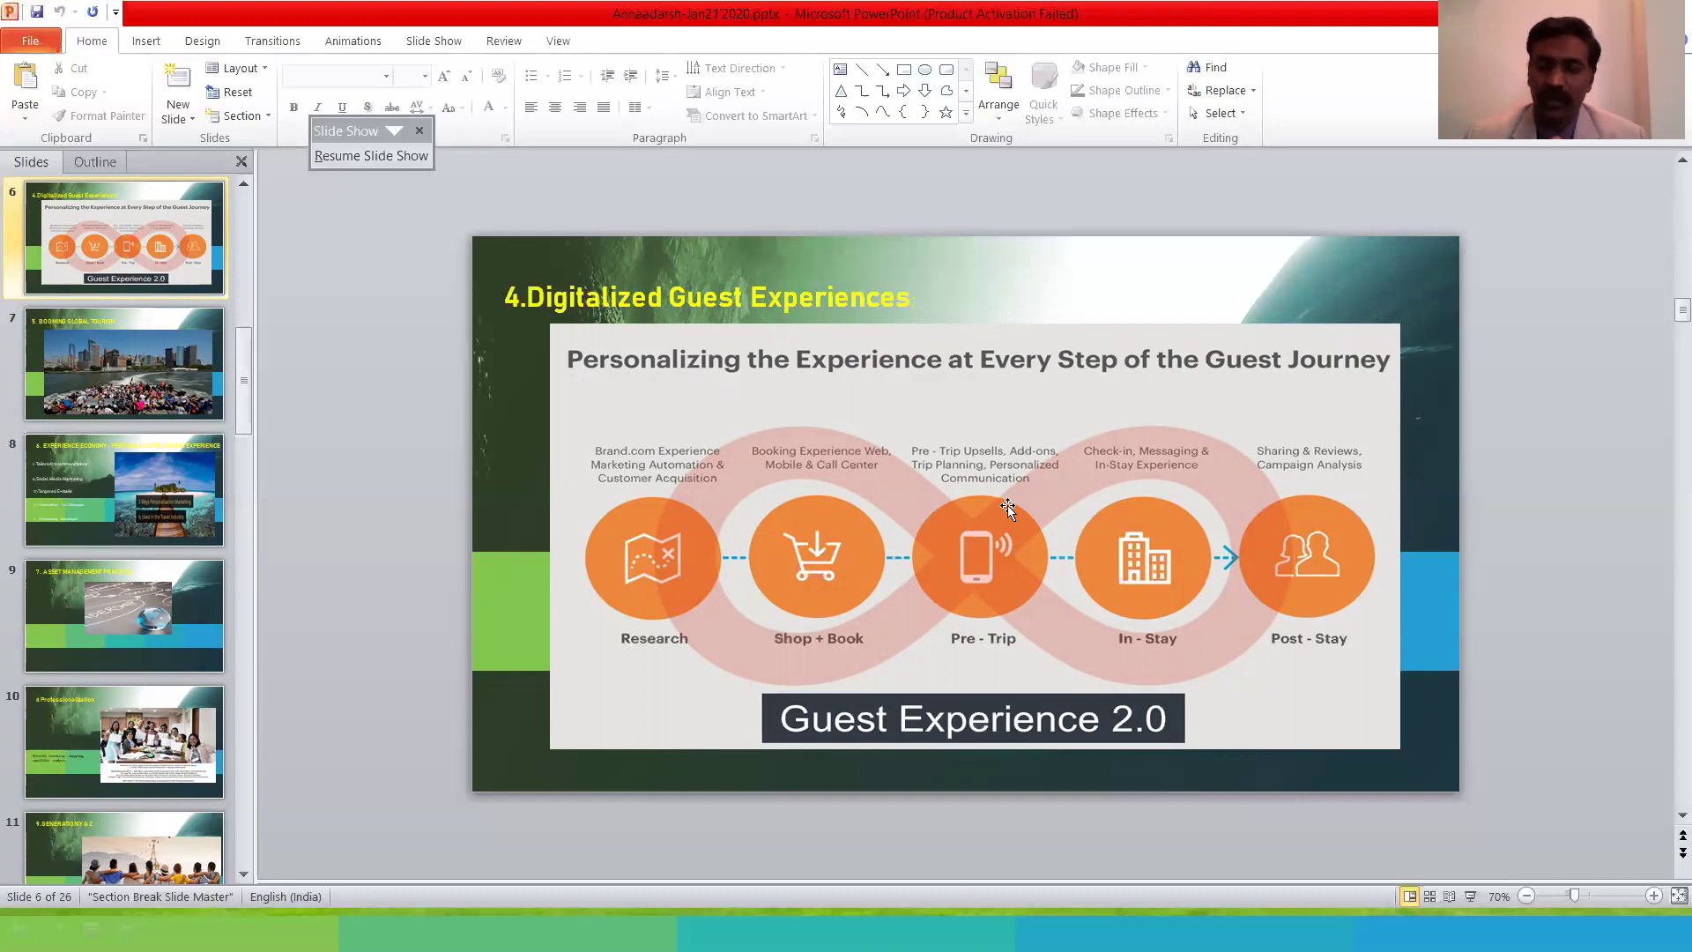
pyautogui.scroll(-1, 1008, 505)
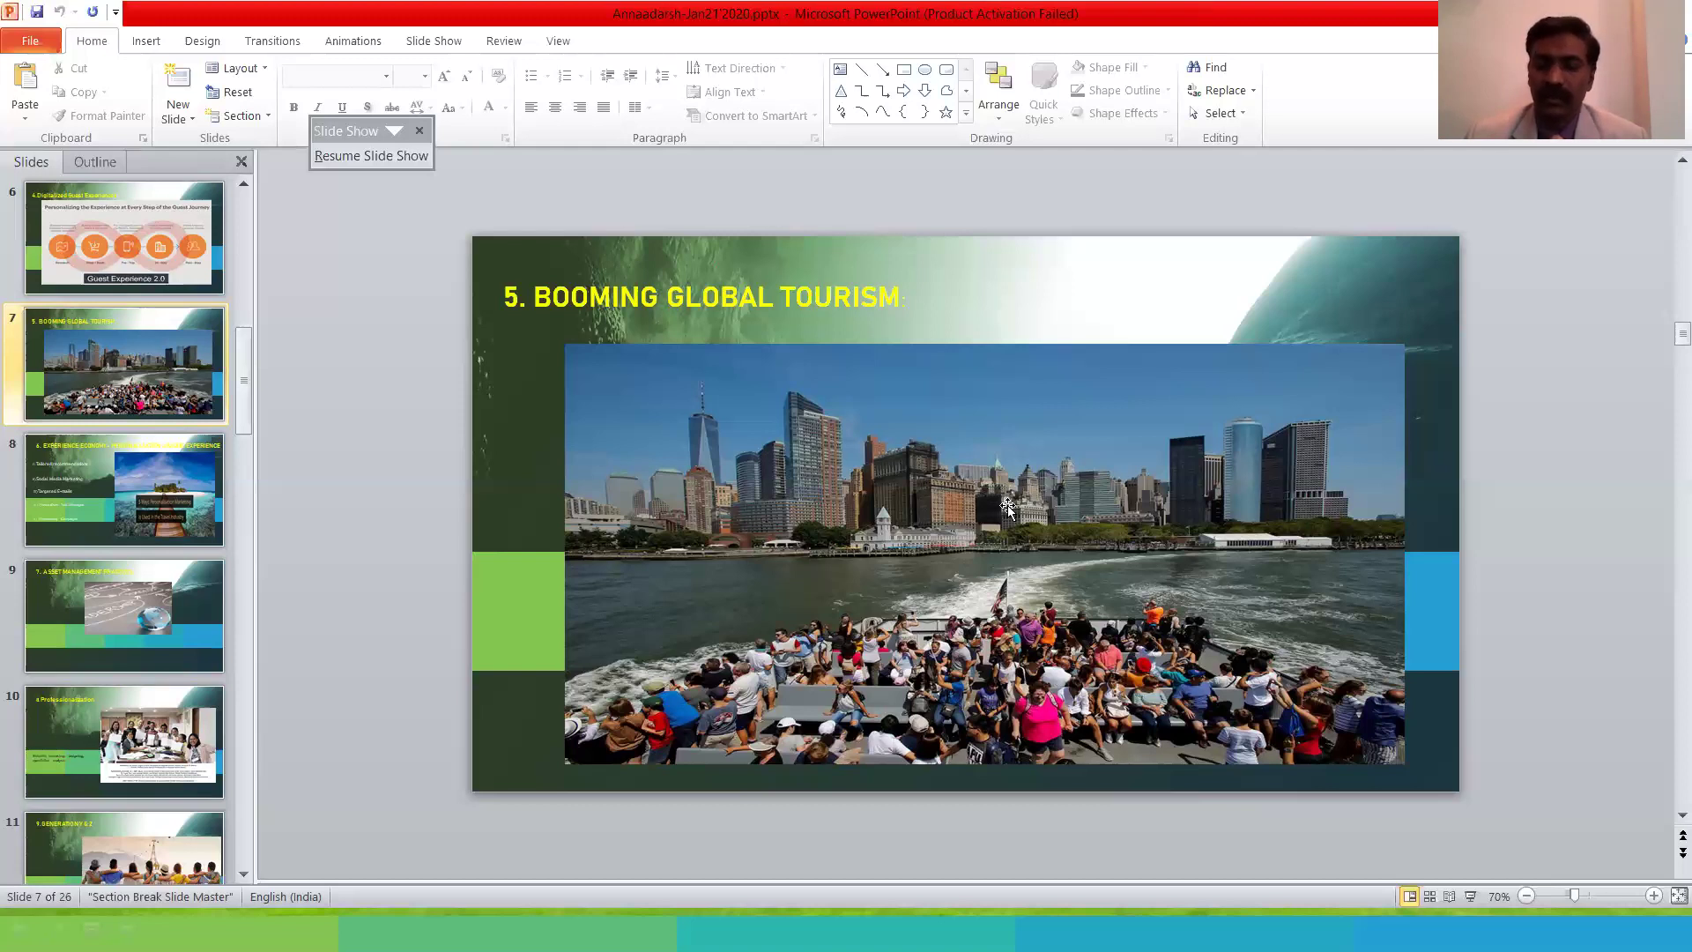
pyautogui.scroll(-1, 1008, 505)
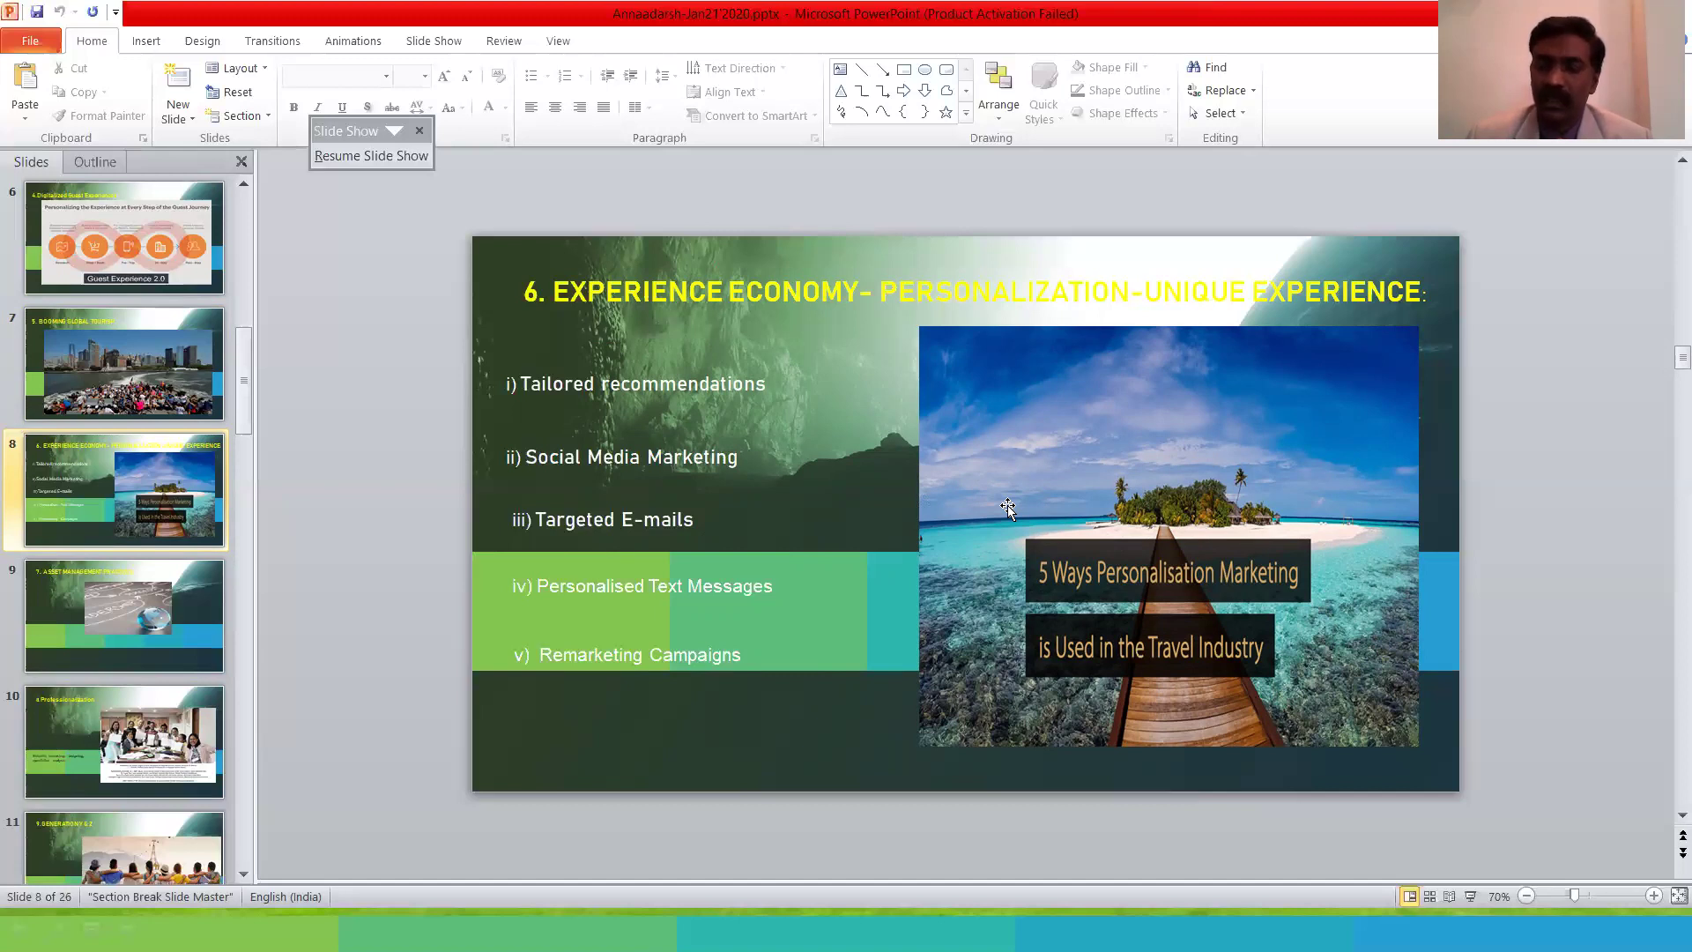
# Advance one slide to the asset management practices content.
pyautogui.press('pagedown')
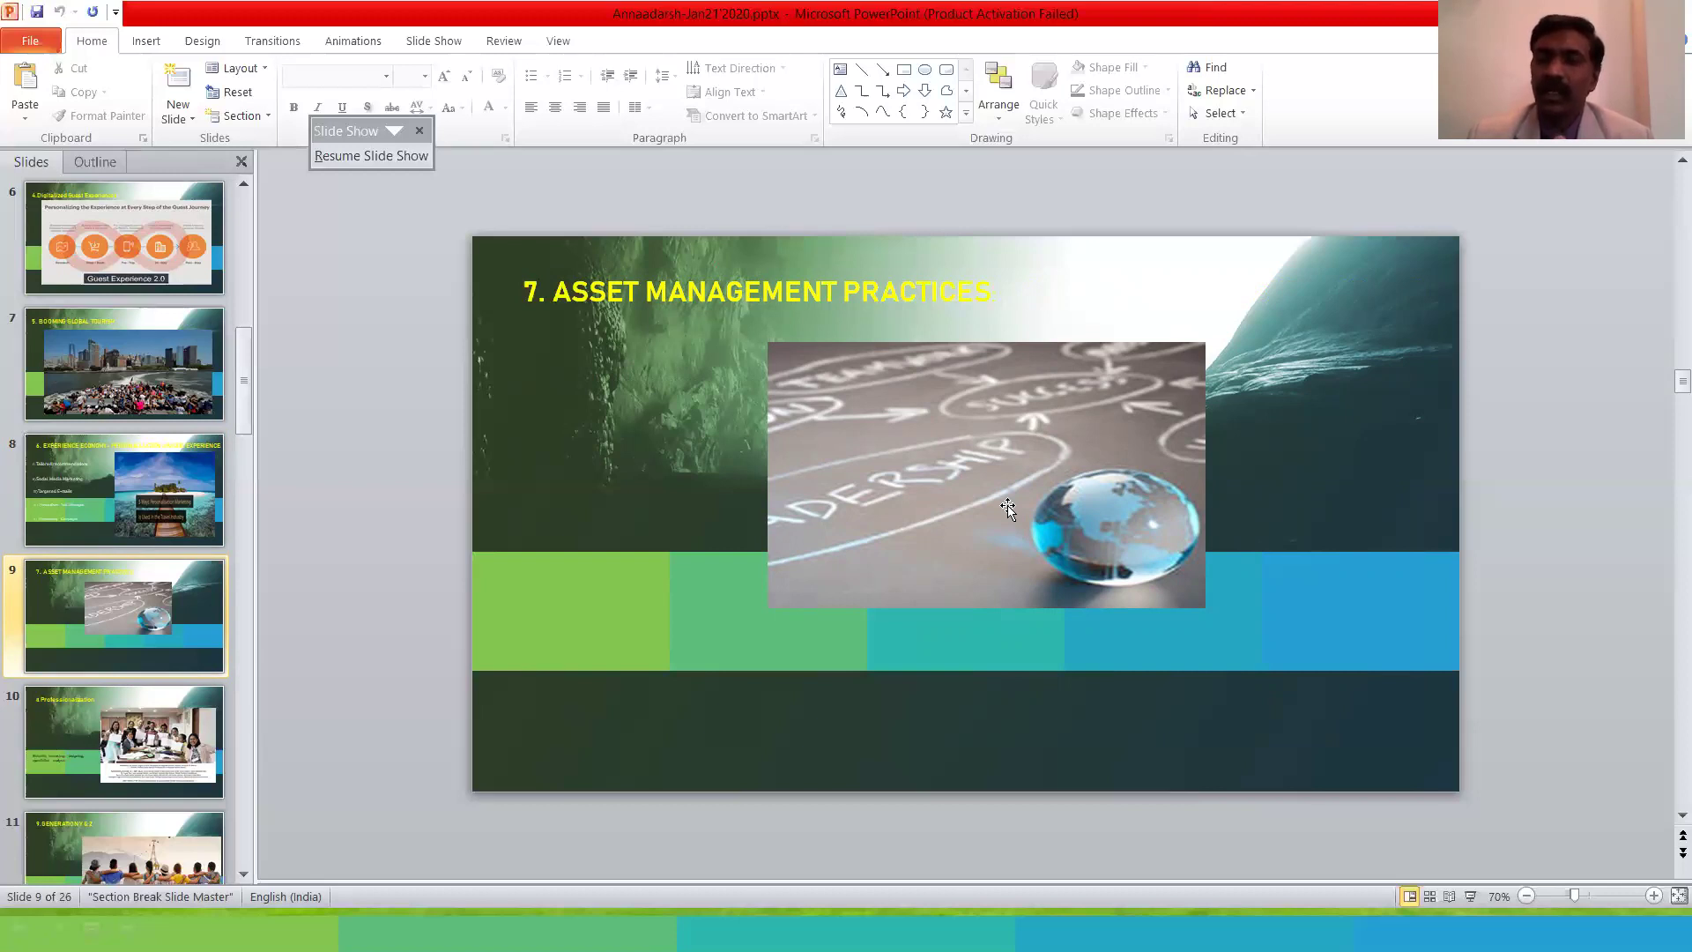
pyautogui.scroll(-1, 1008, 505)
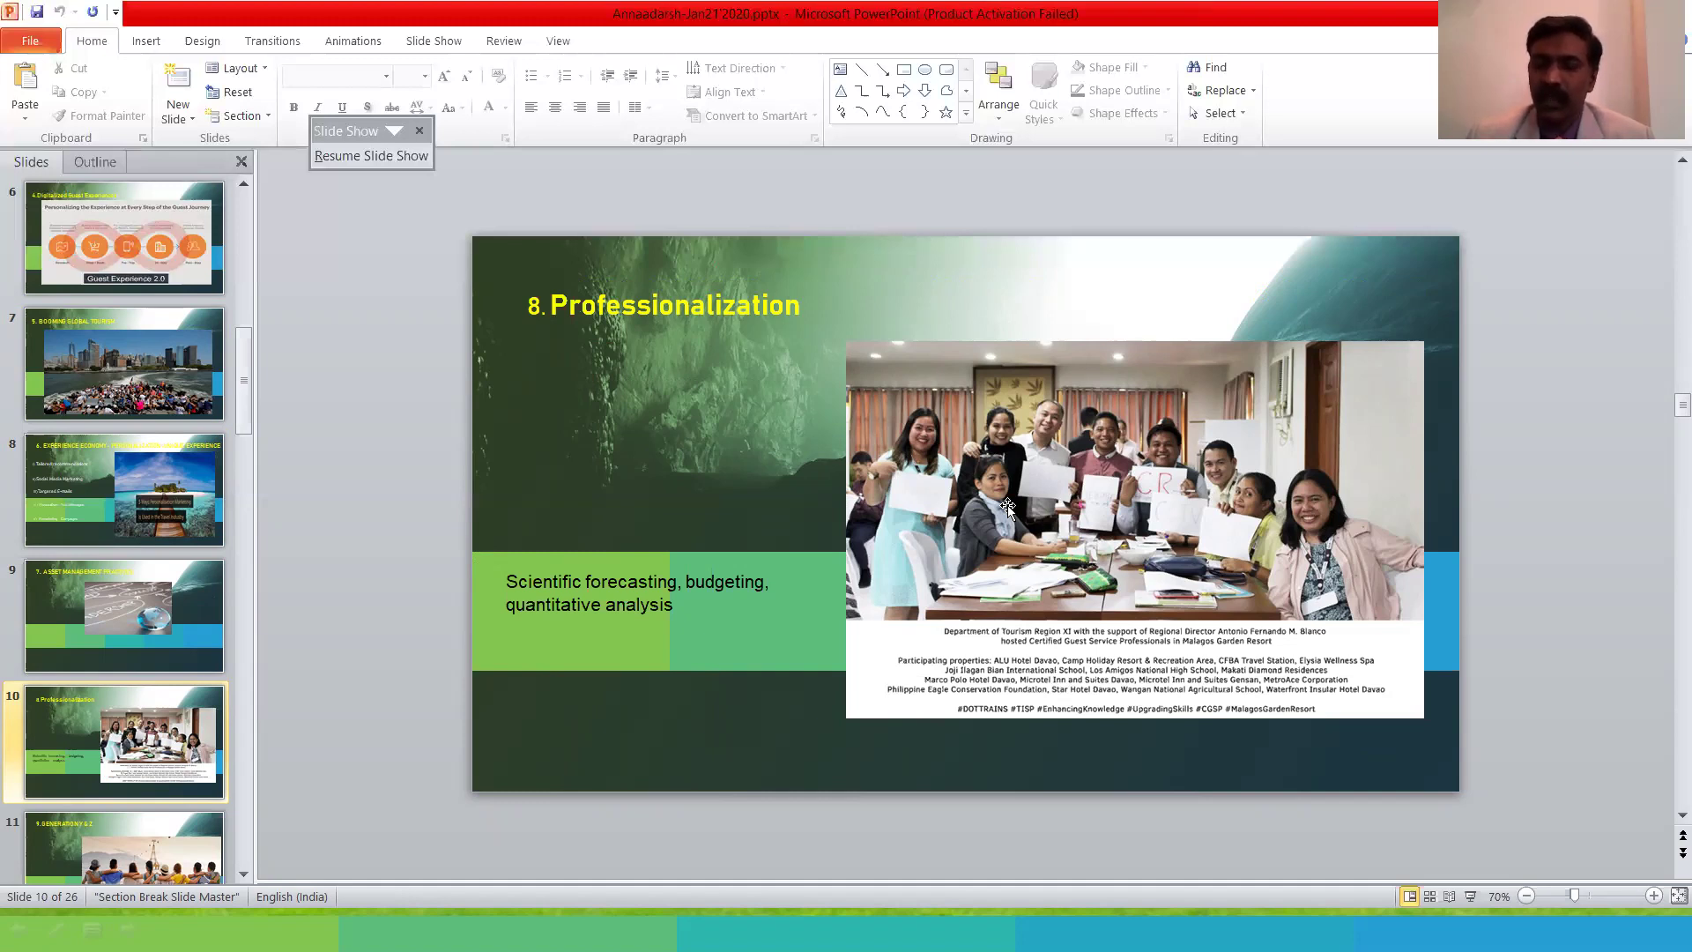
pyautogui.scroll(-1, 1008, 507)
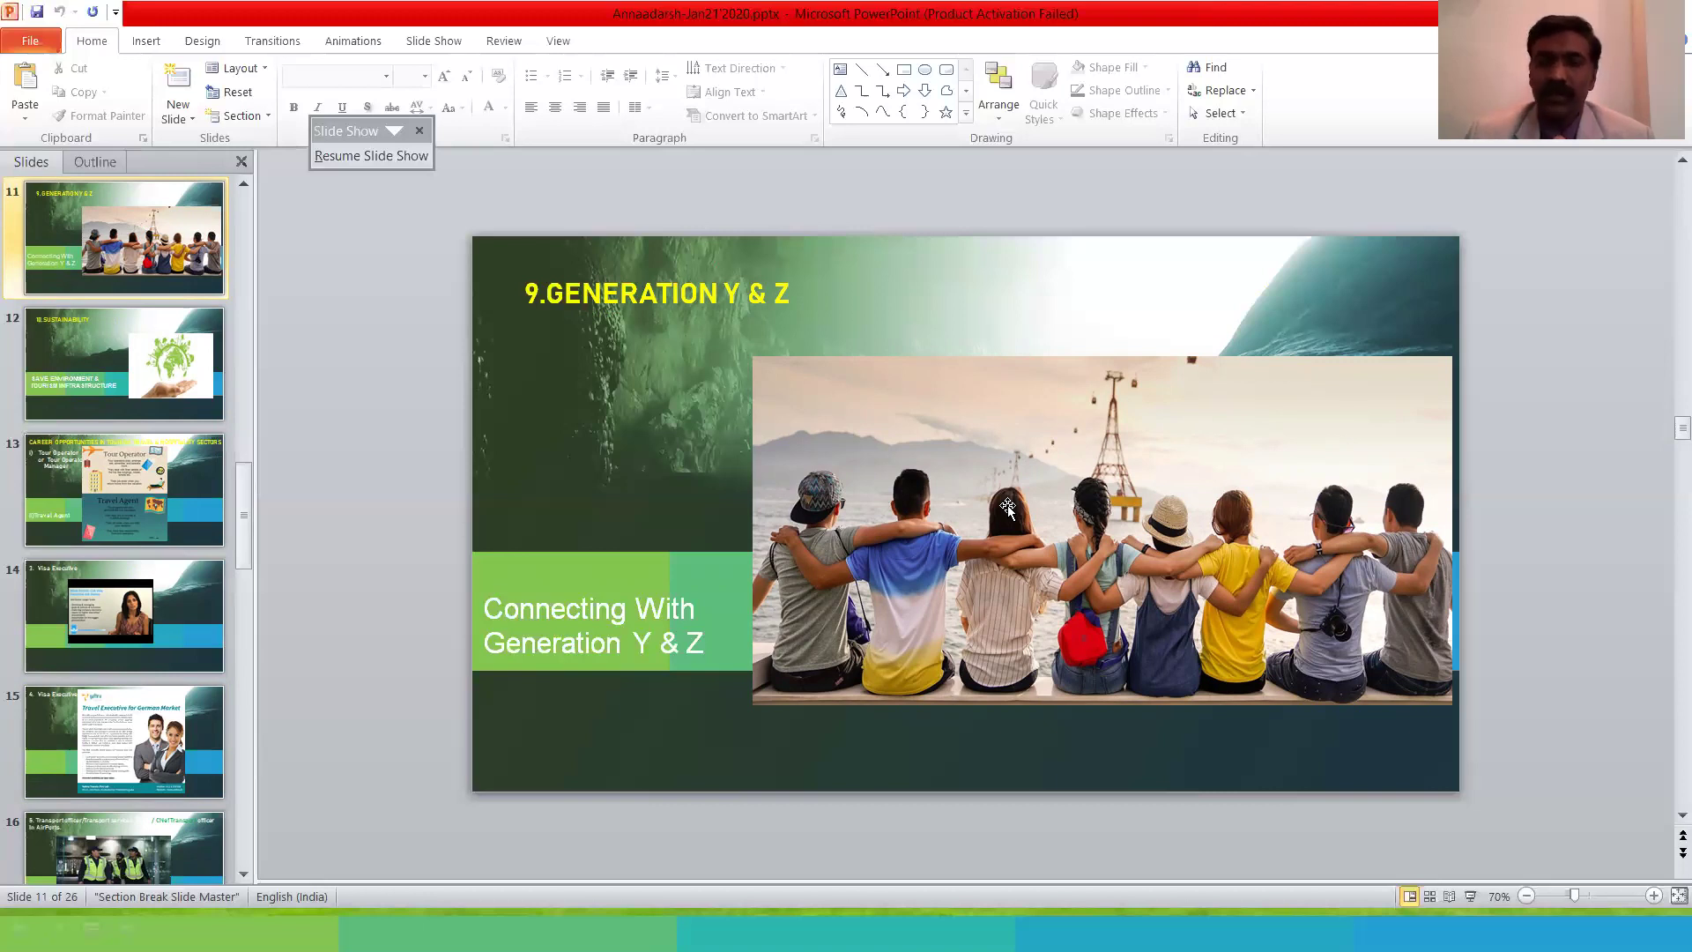
pyautogui.scroll(-1, 1008, 509)
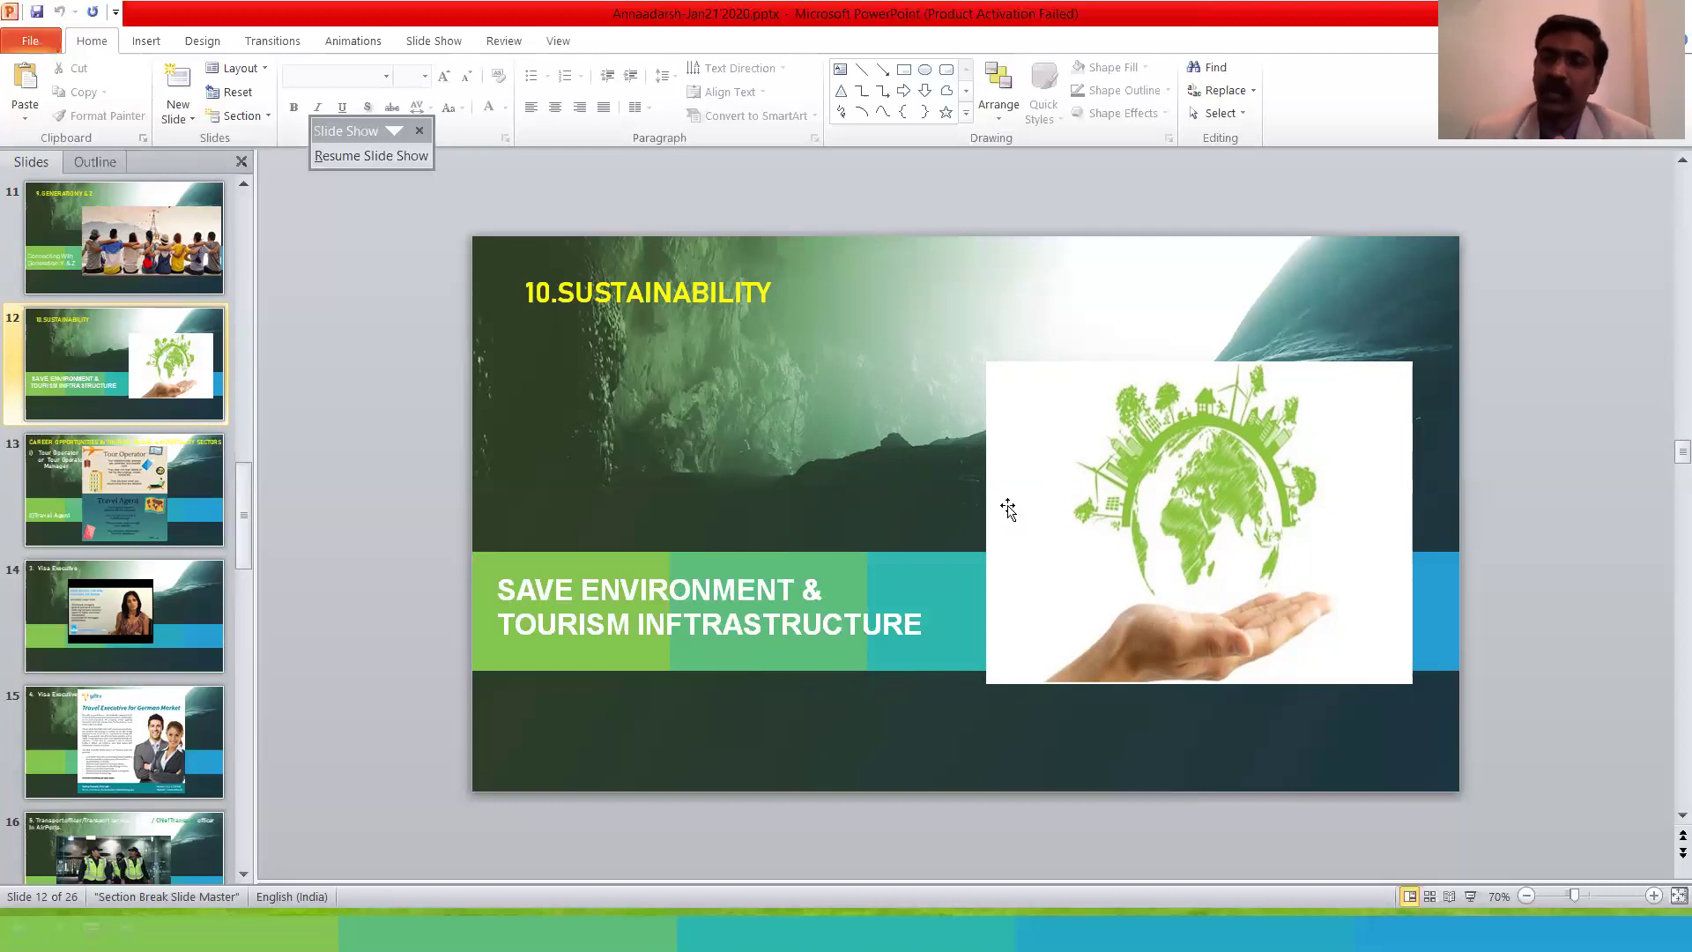
# Advance to slide 13, contrasting Tour Operator and Travel Agent roles.
pyautogui.press('Down')
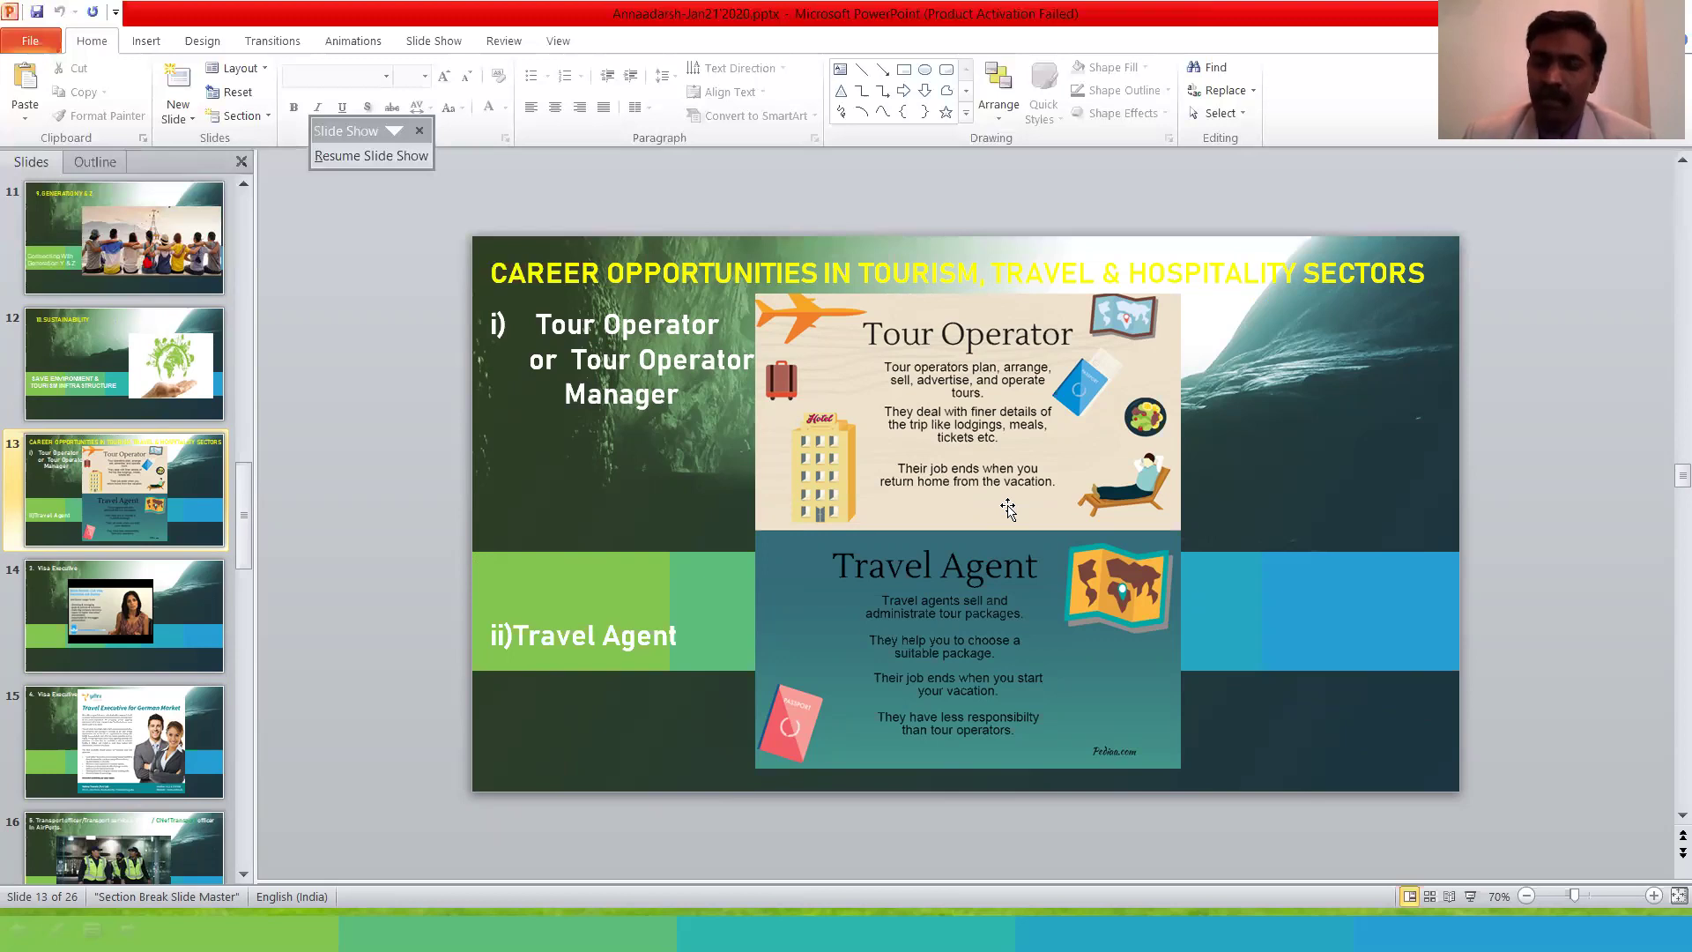
pyautogui.scroll(-1, 1007, 508)
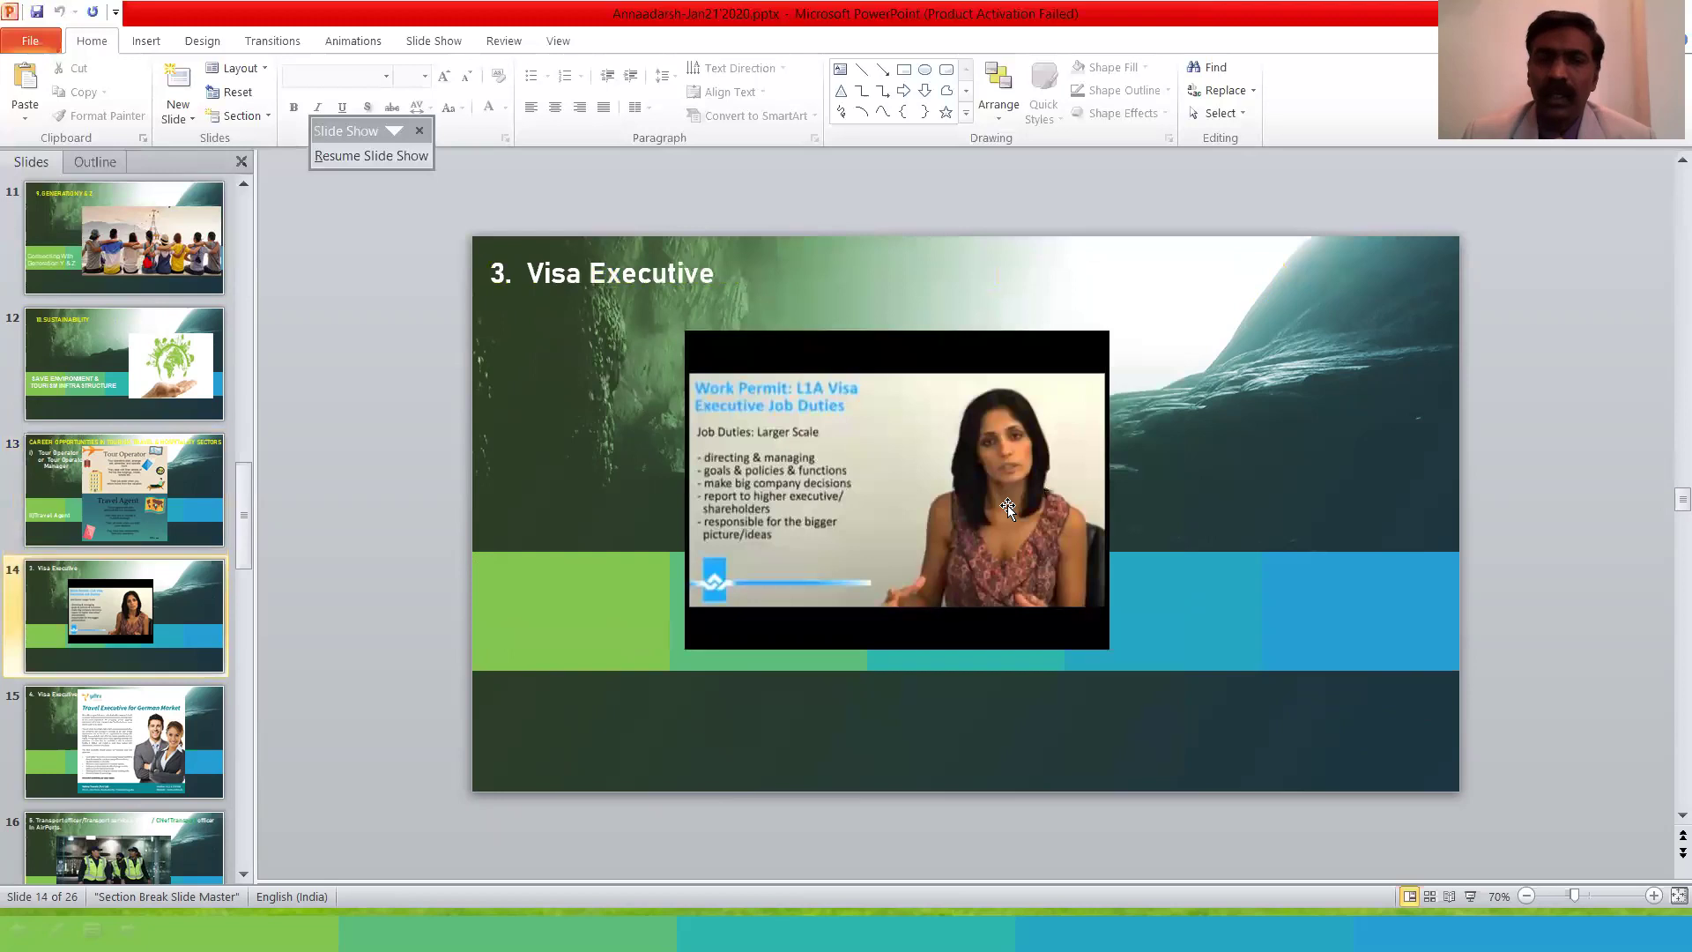
pyautogui.scroll(1, 1007, 510)
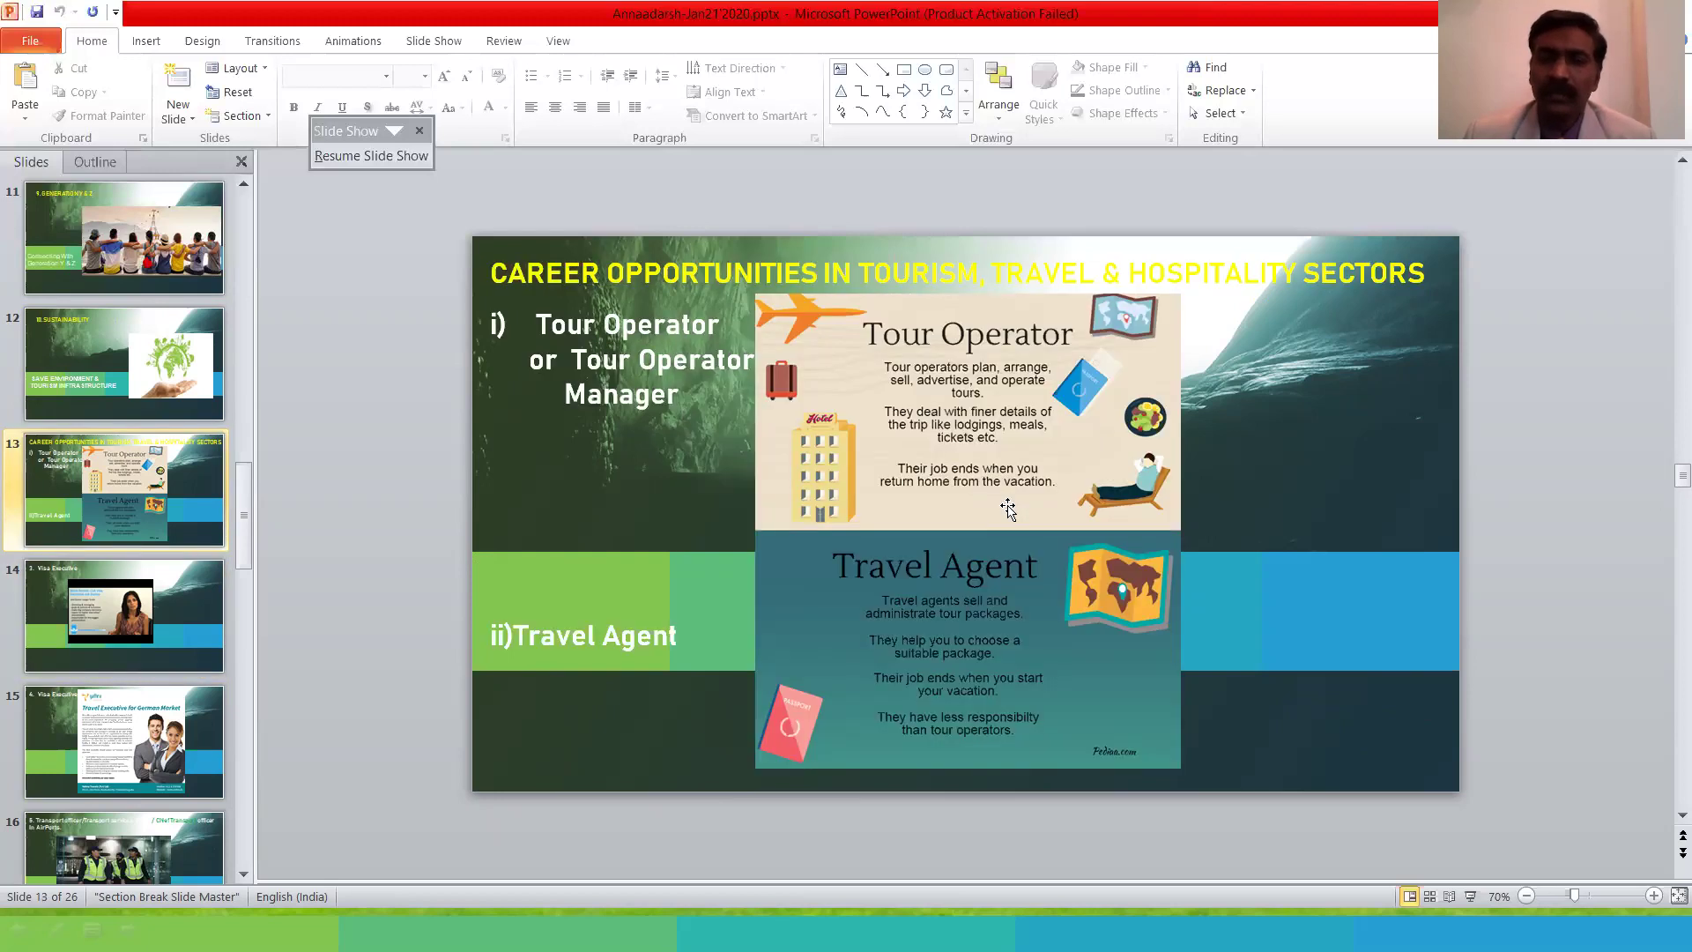
pyautogui.scroll(-1, 1007, 510)
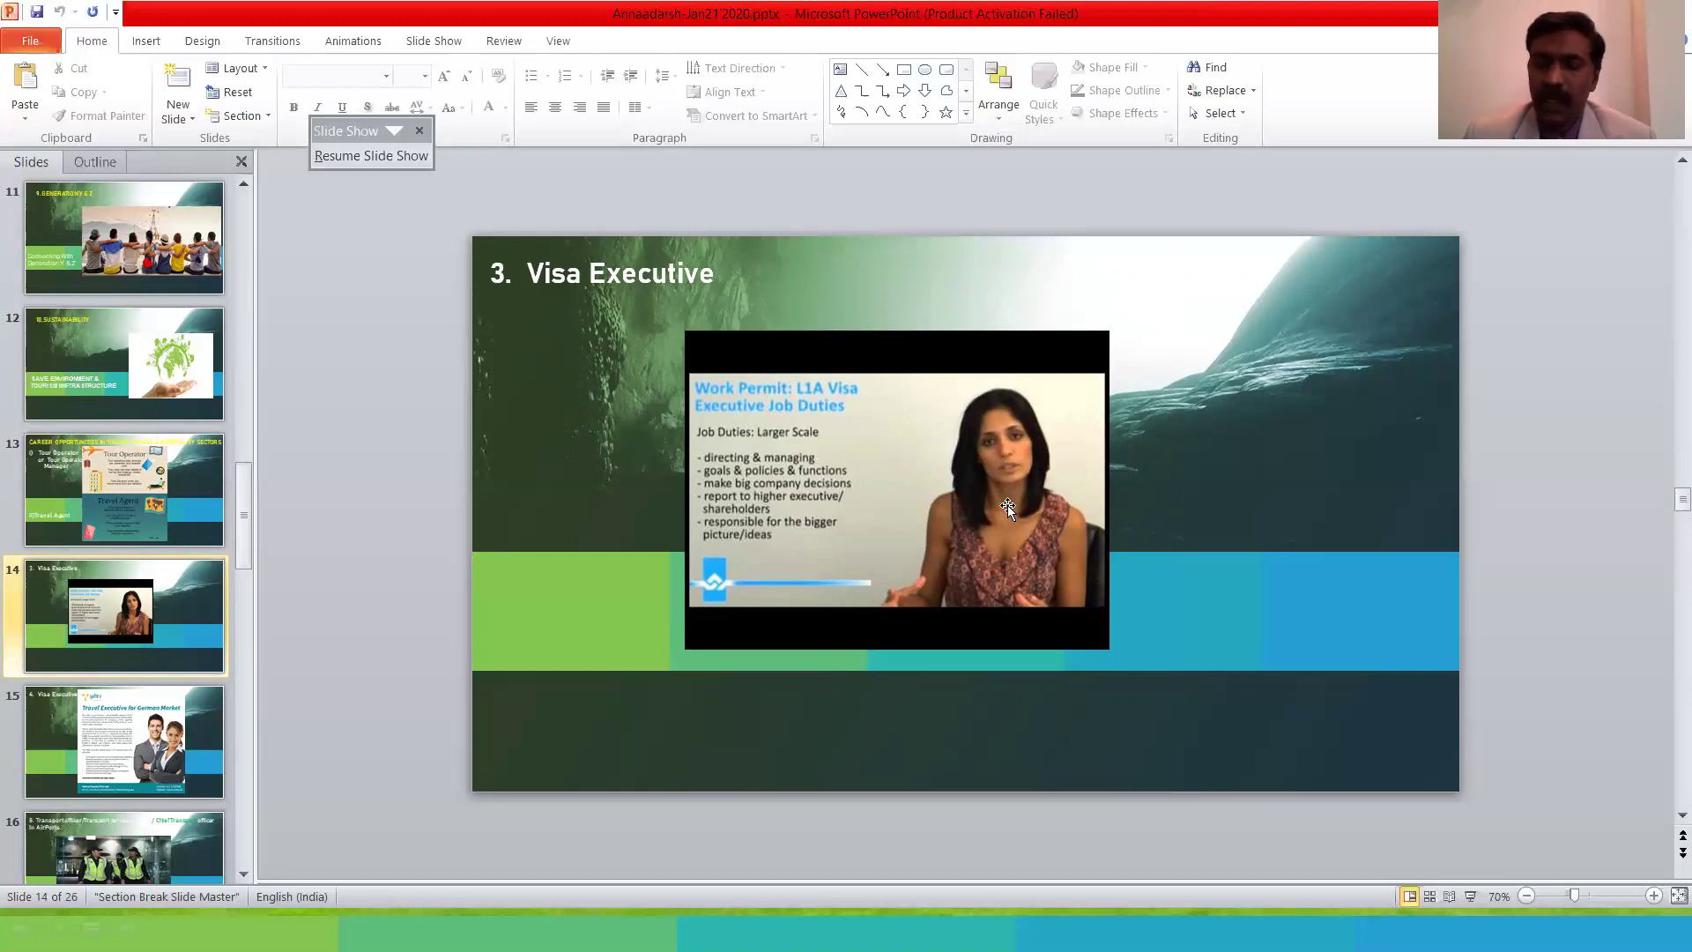
pyautogui.scroll(-1, 1008, 506)
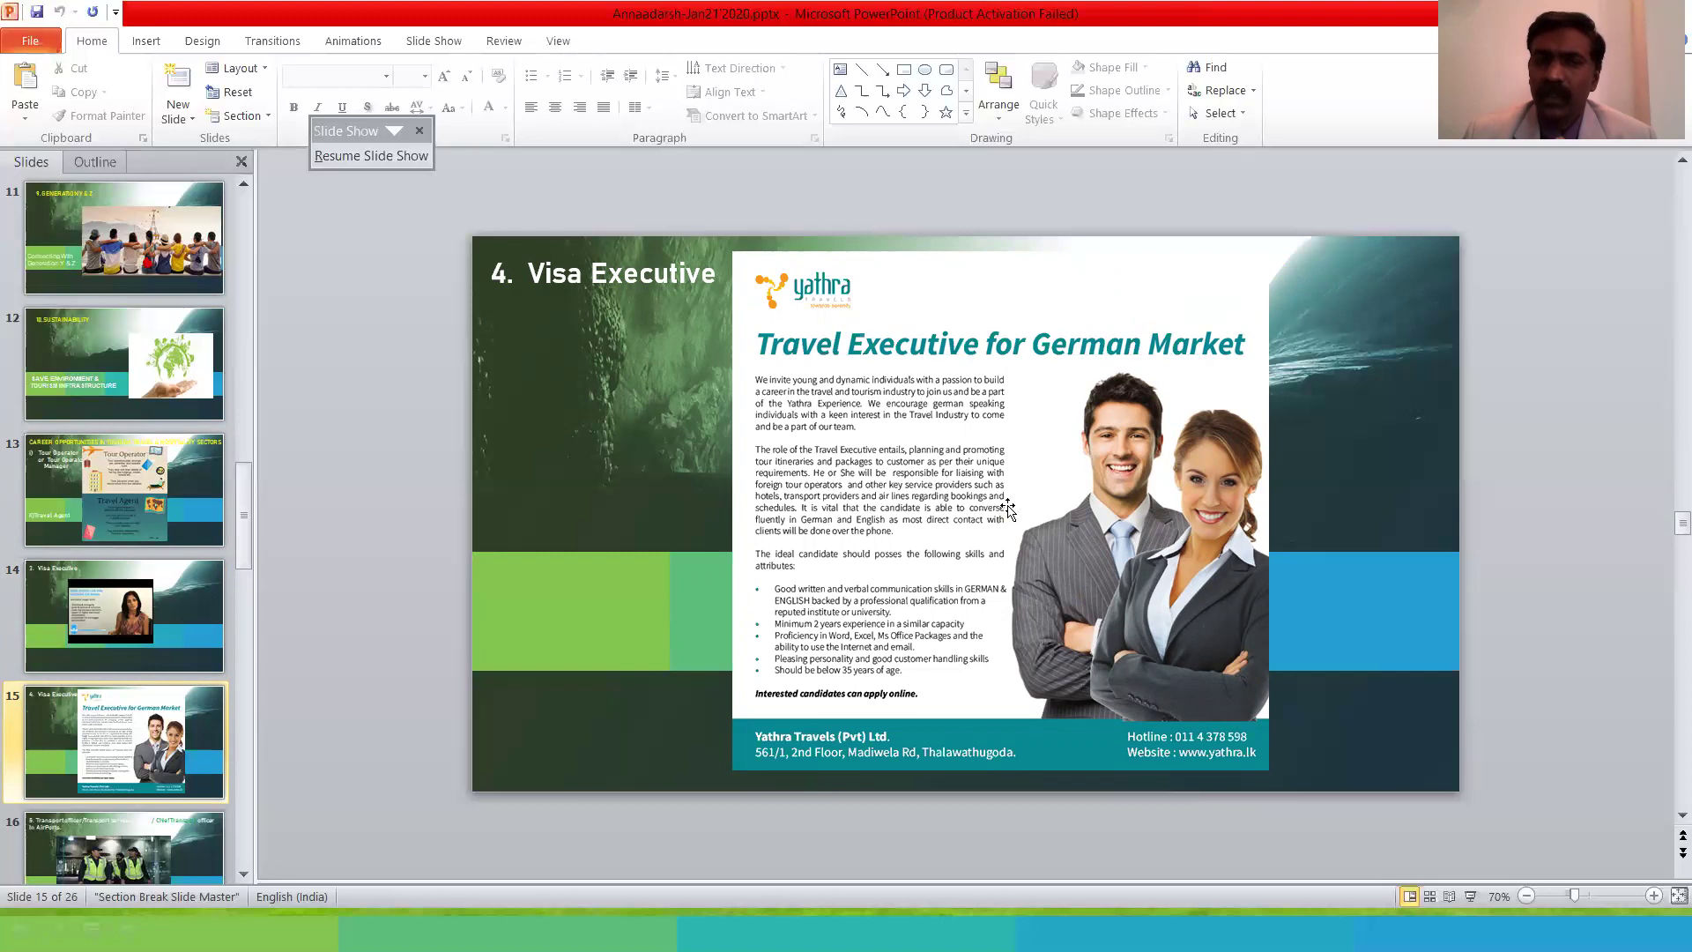
pyautogui.scroll(-1, 1008, 505)
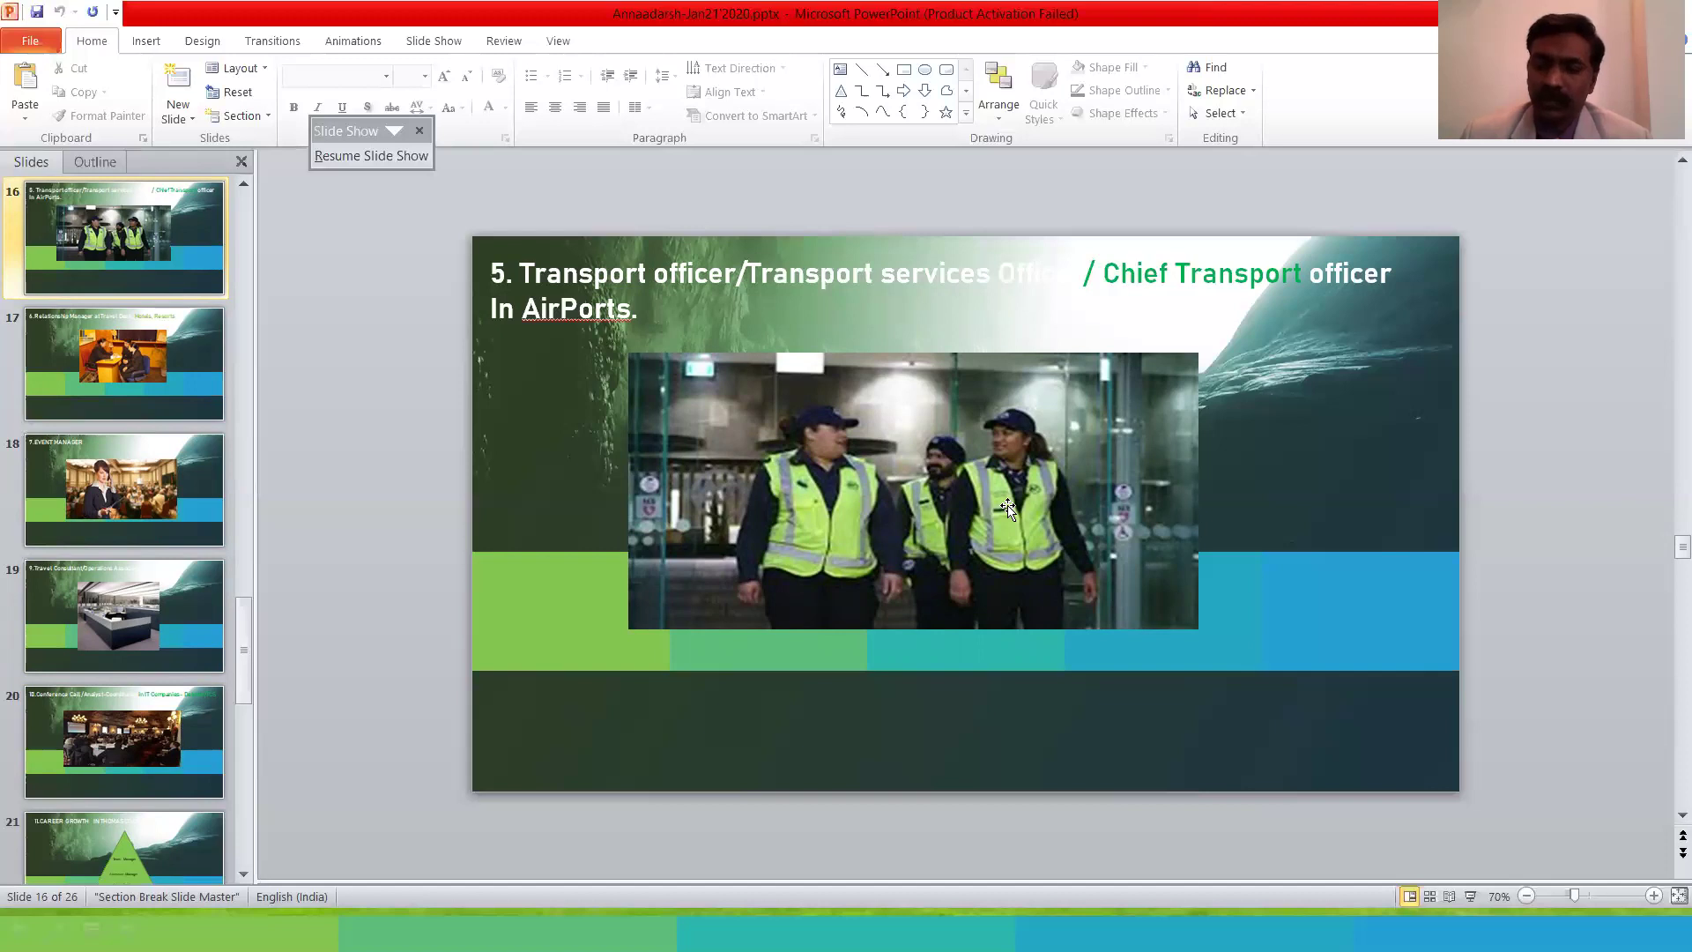
pyautogui.scroll(-1, 1007, 507)
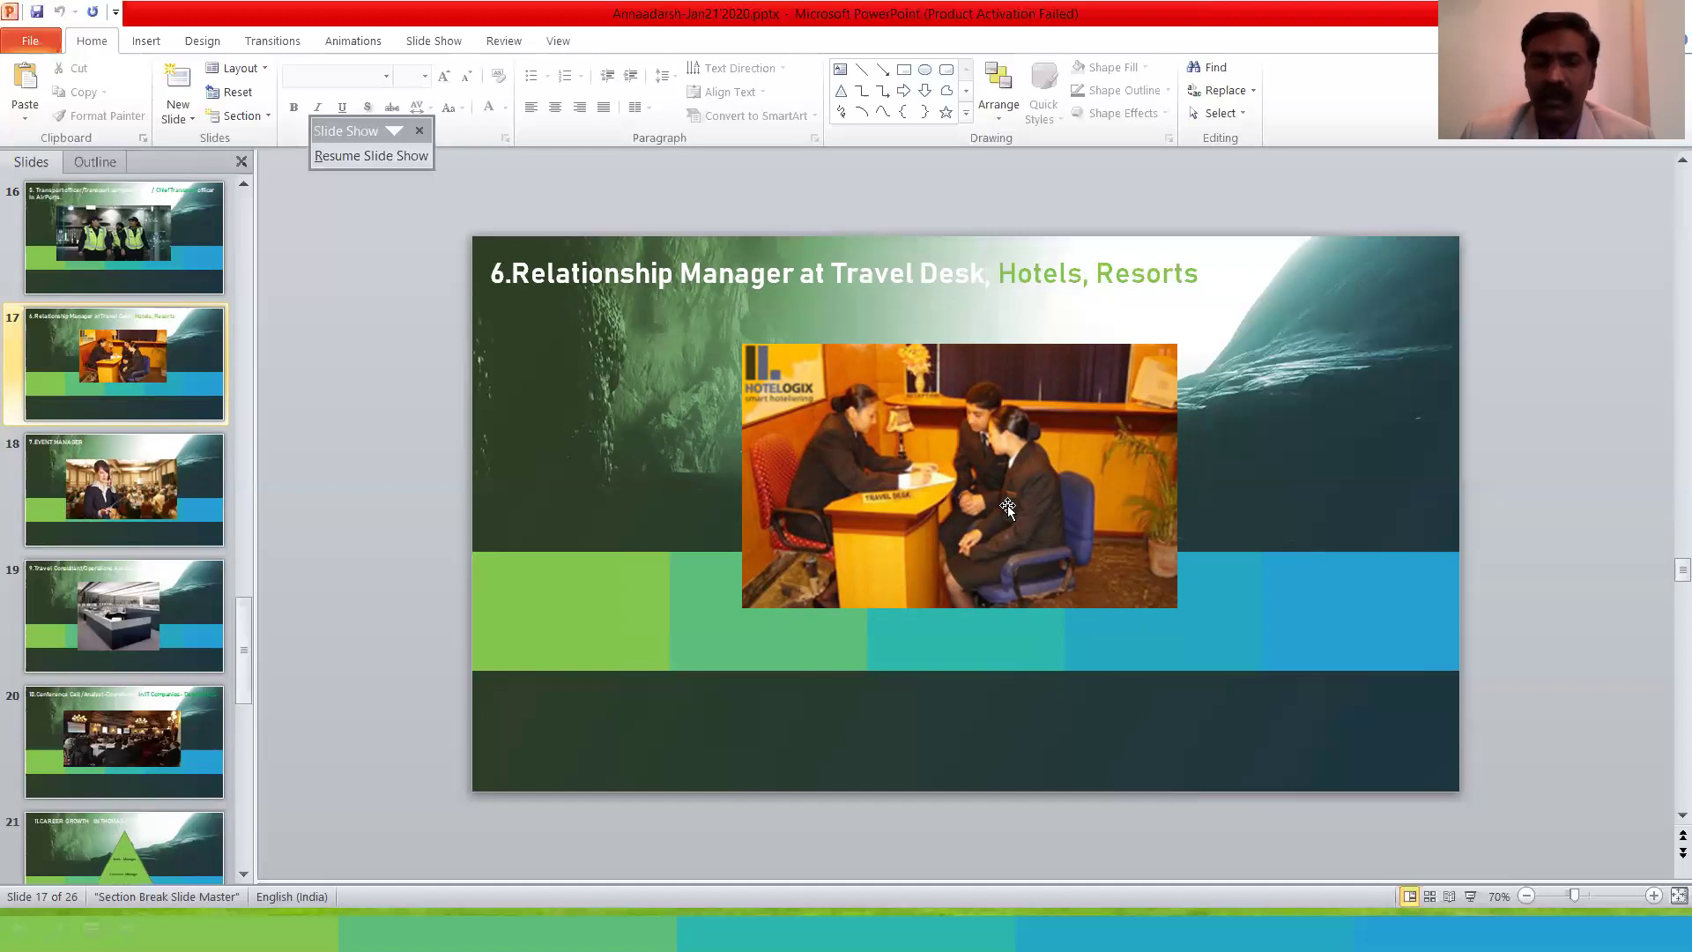
pyautogui.scroll(-1, 1008, 508)
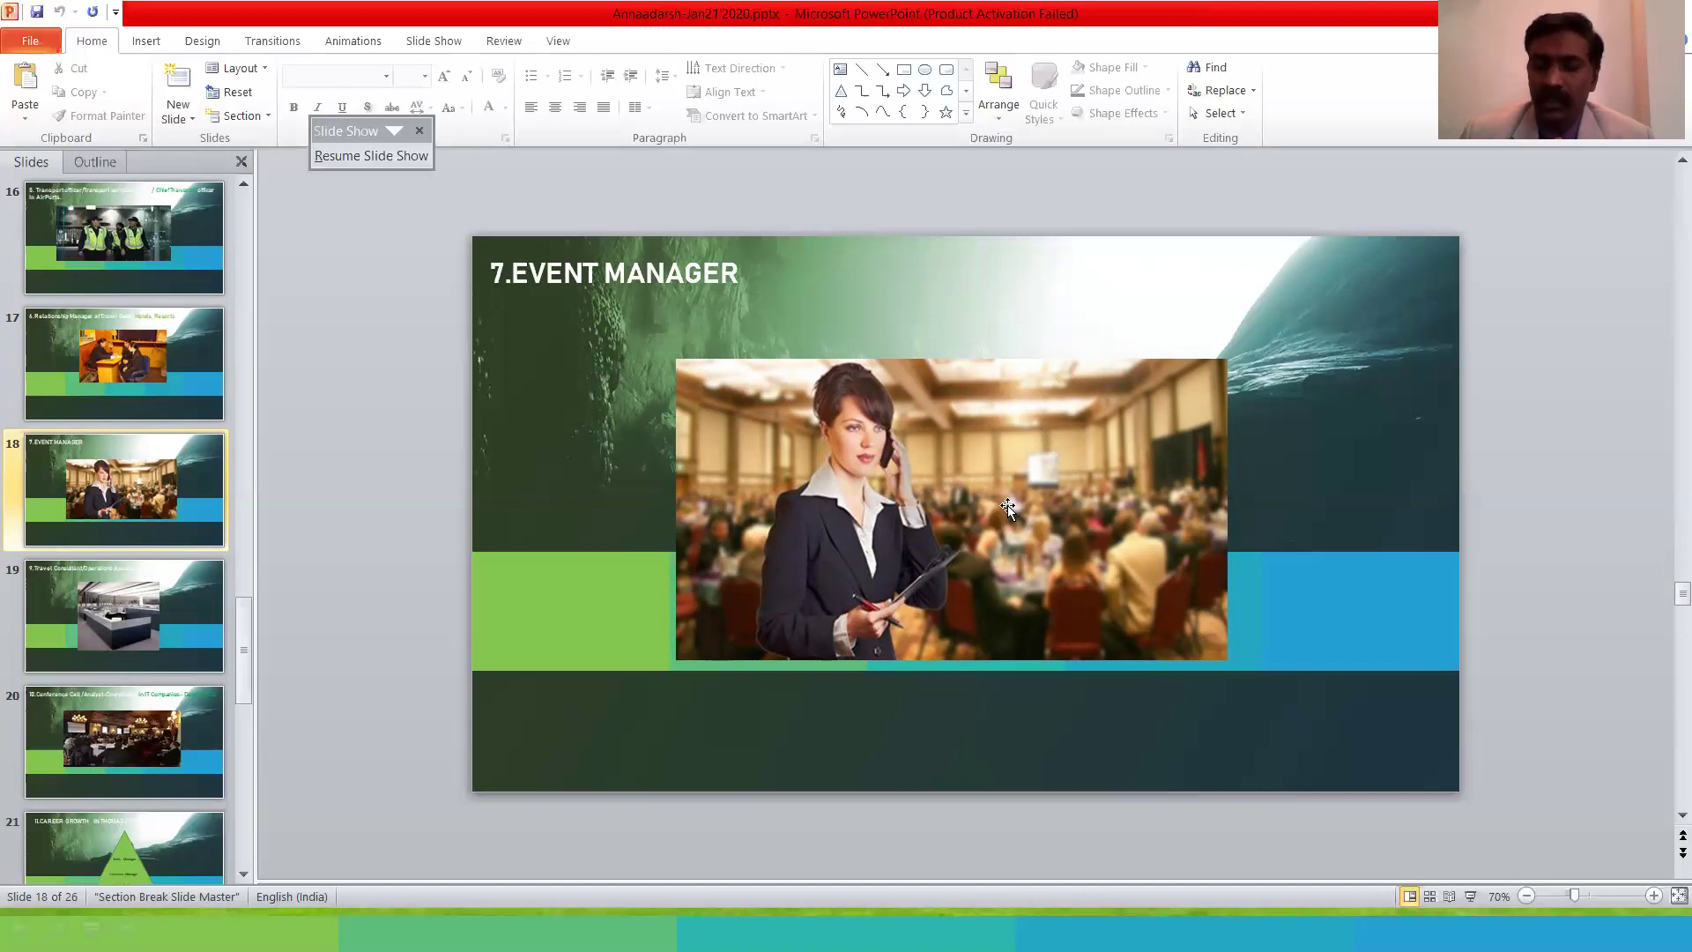
# Advance one slide to the Travel Consultant/Operations Associate slide with the office cubicle photo.
pyautogui.press('pagedown')
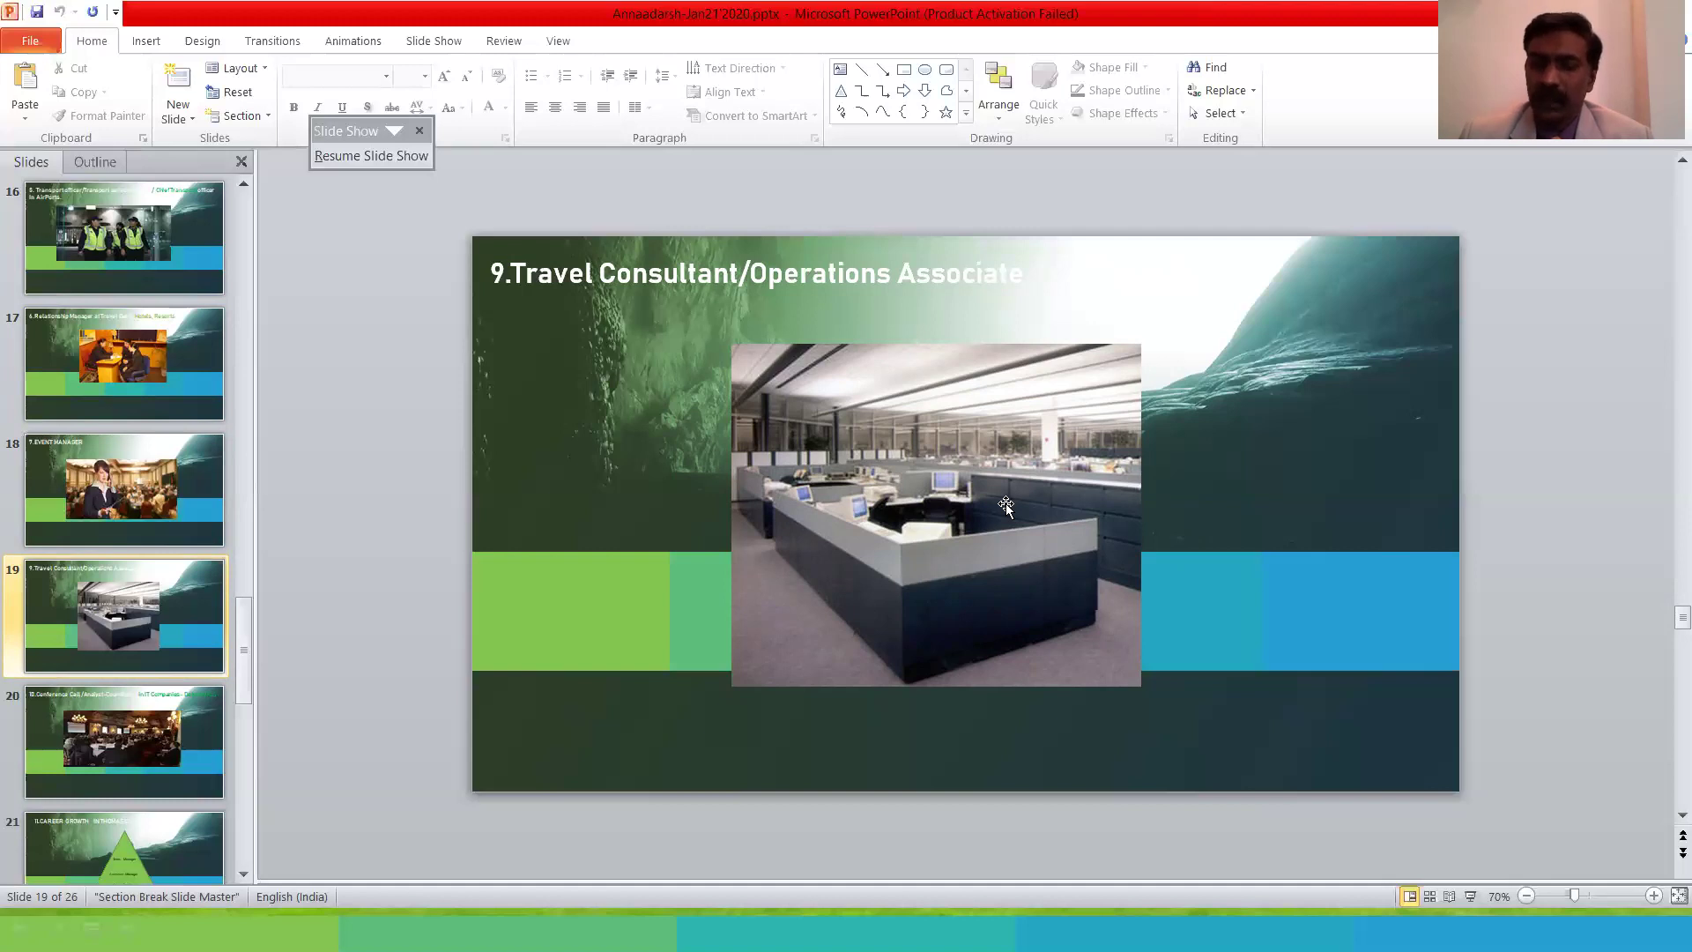
pyautogui.scroll(-1, 1004, 506)
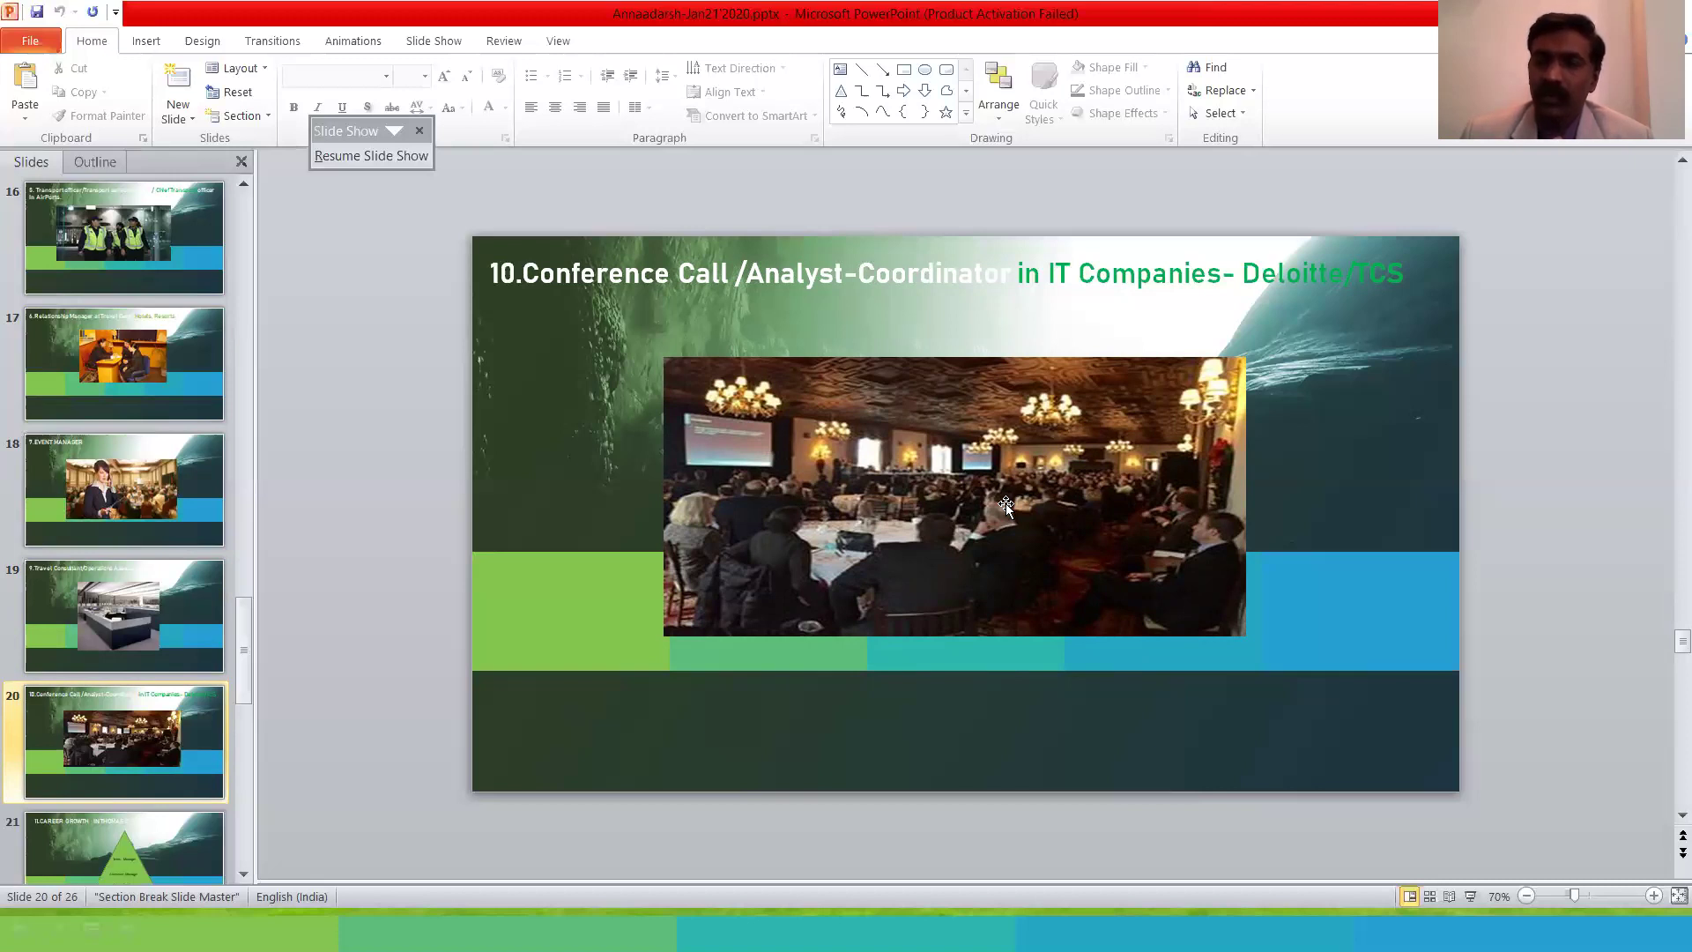
pyautogui.scroll(-1, 1007, 503)
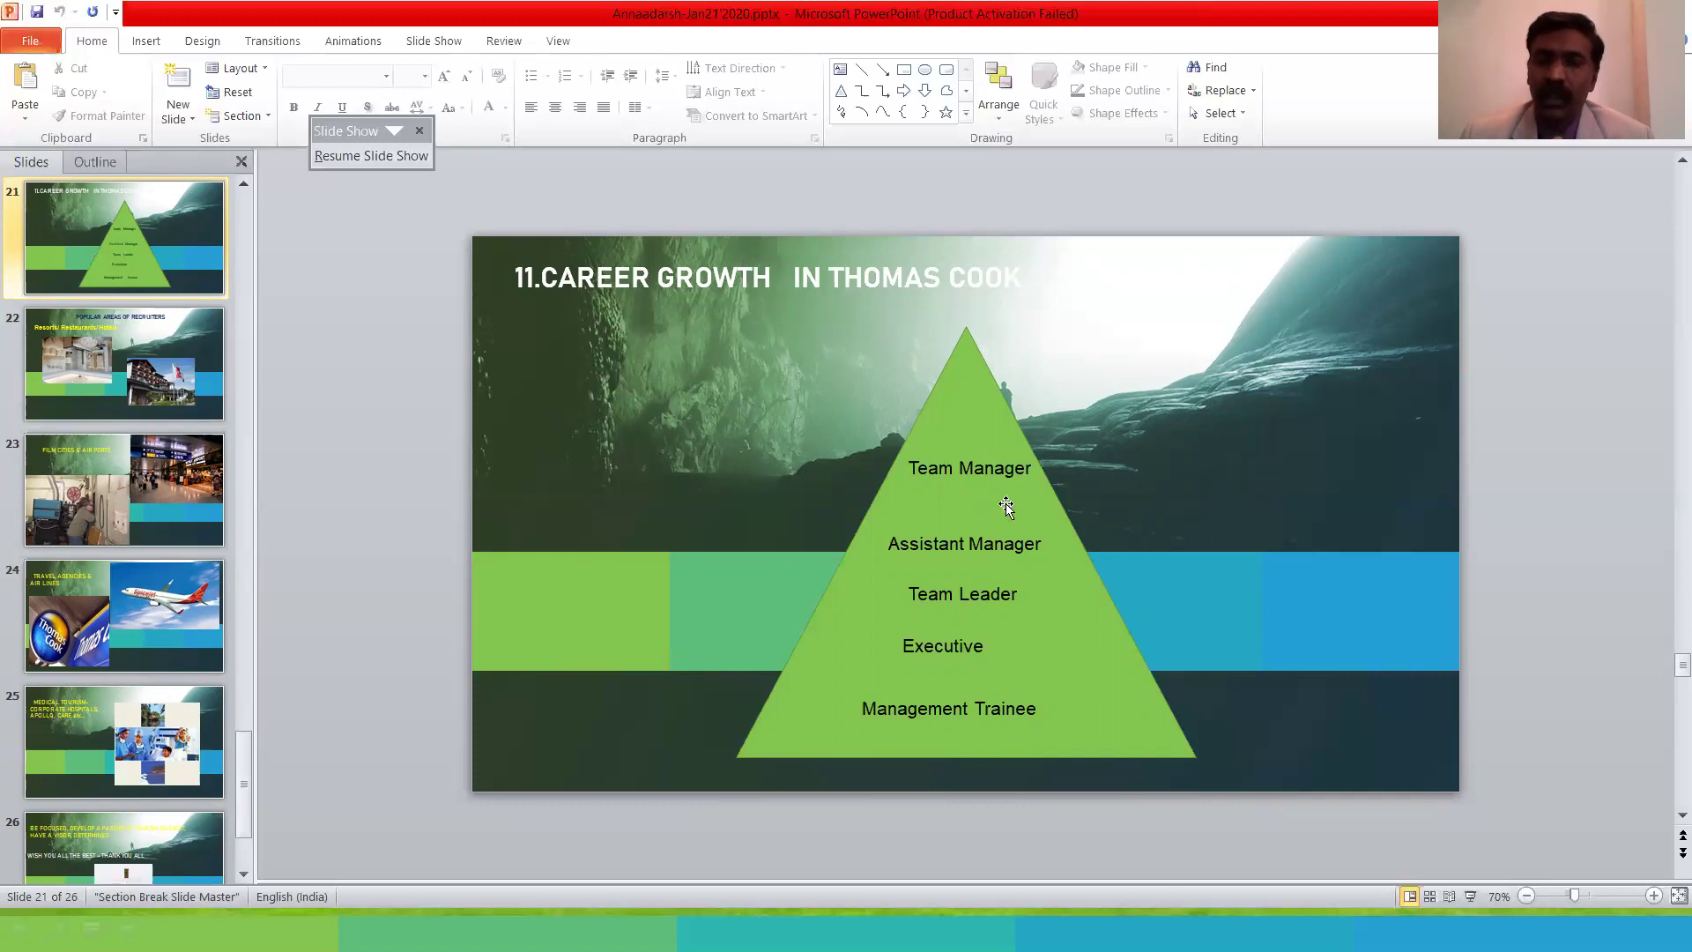
pyautogui.scroll(-1, 1007, 503)
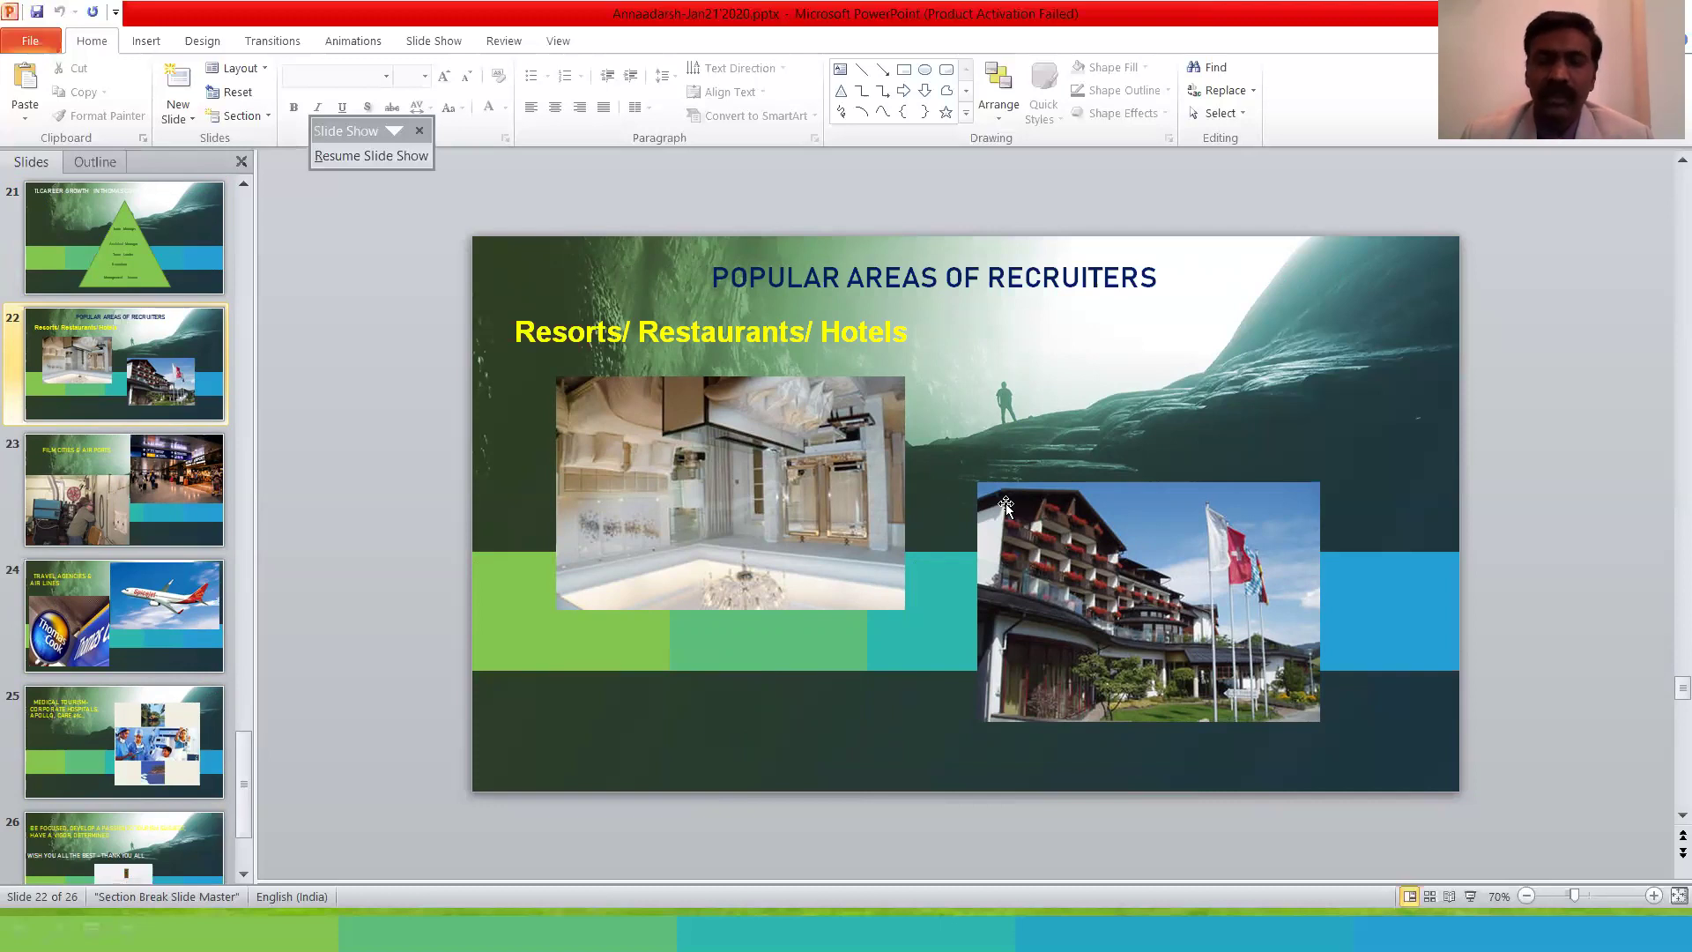
pyautogui.scroll(-1, 1006, 506)
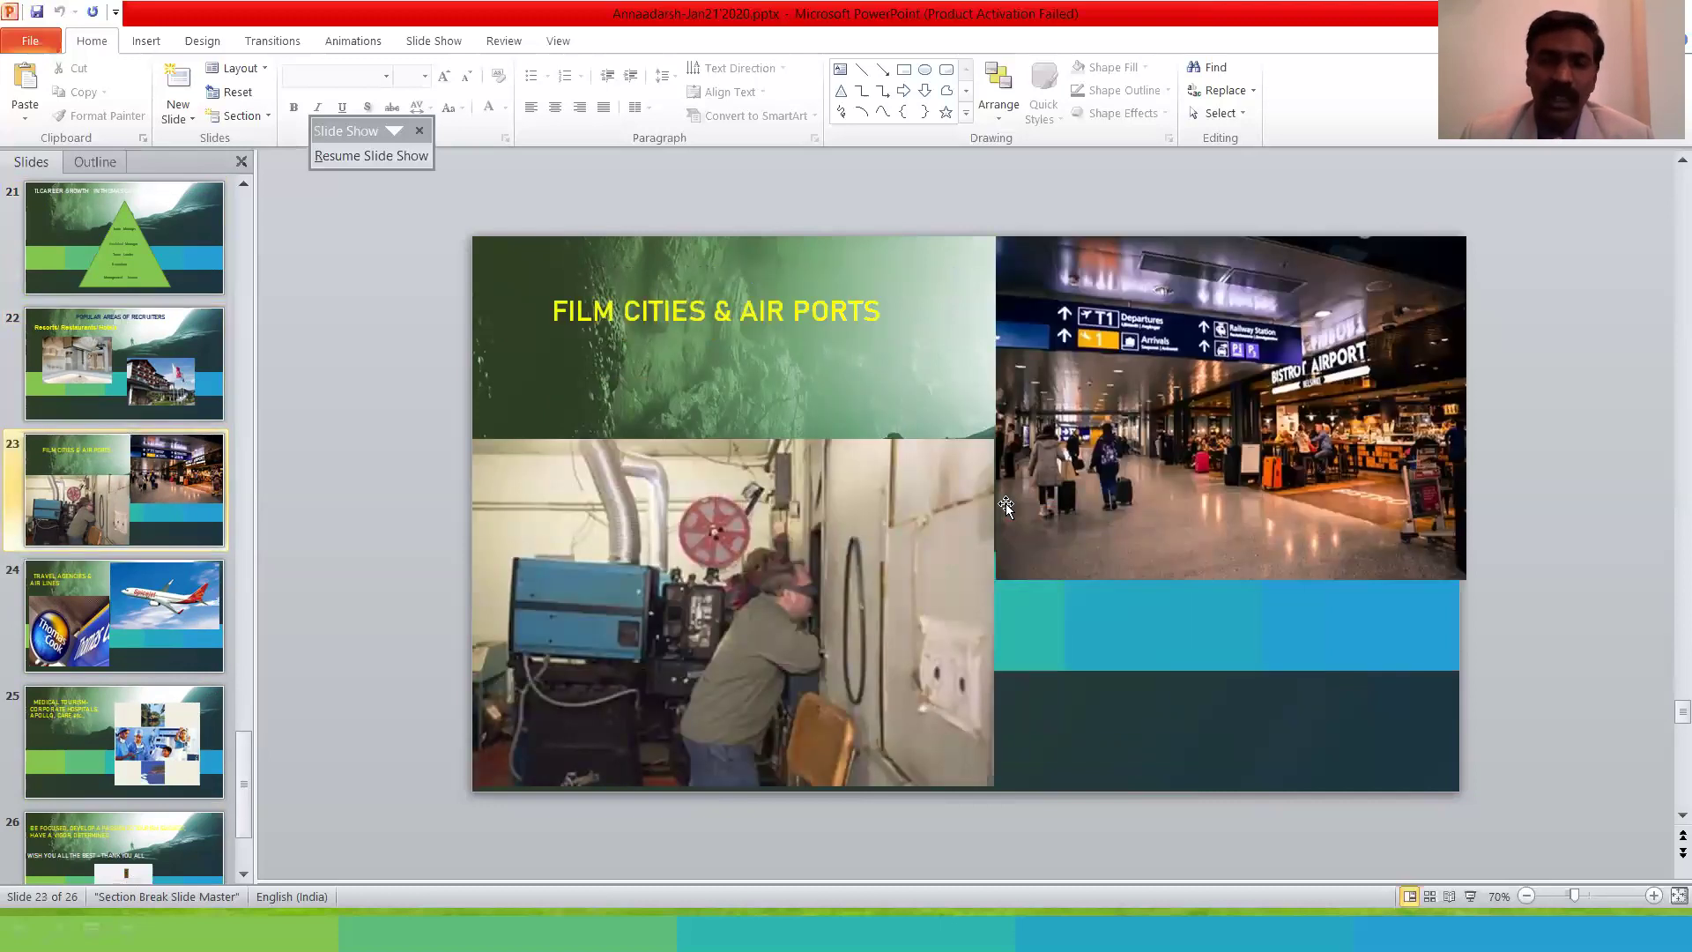
pyautogui.scroll(-1, 1006, 506)
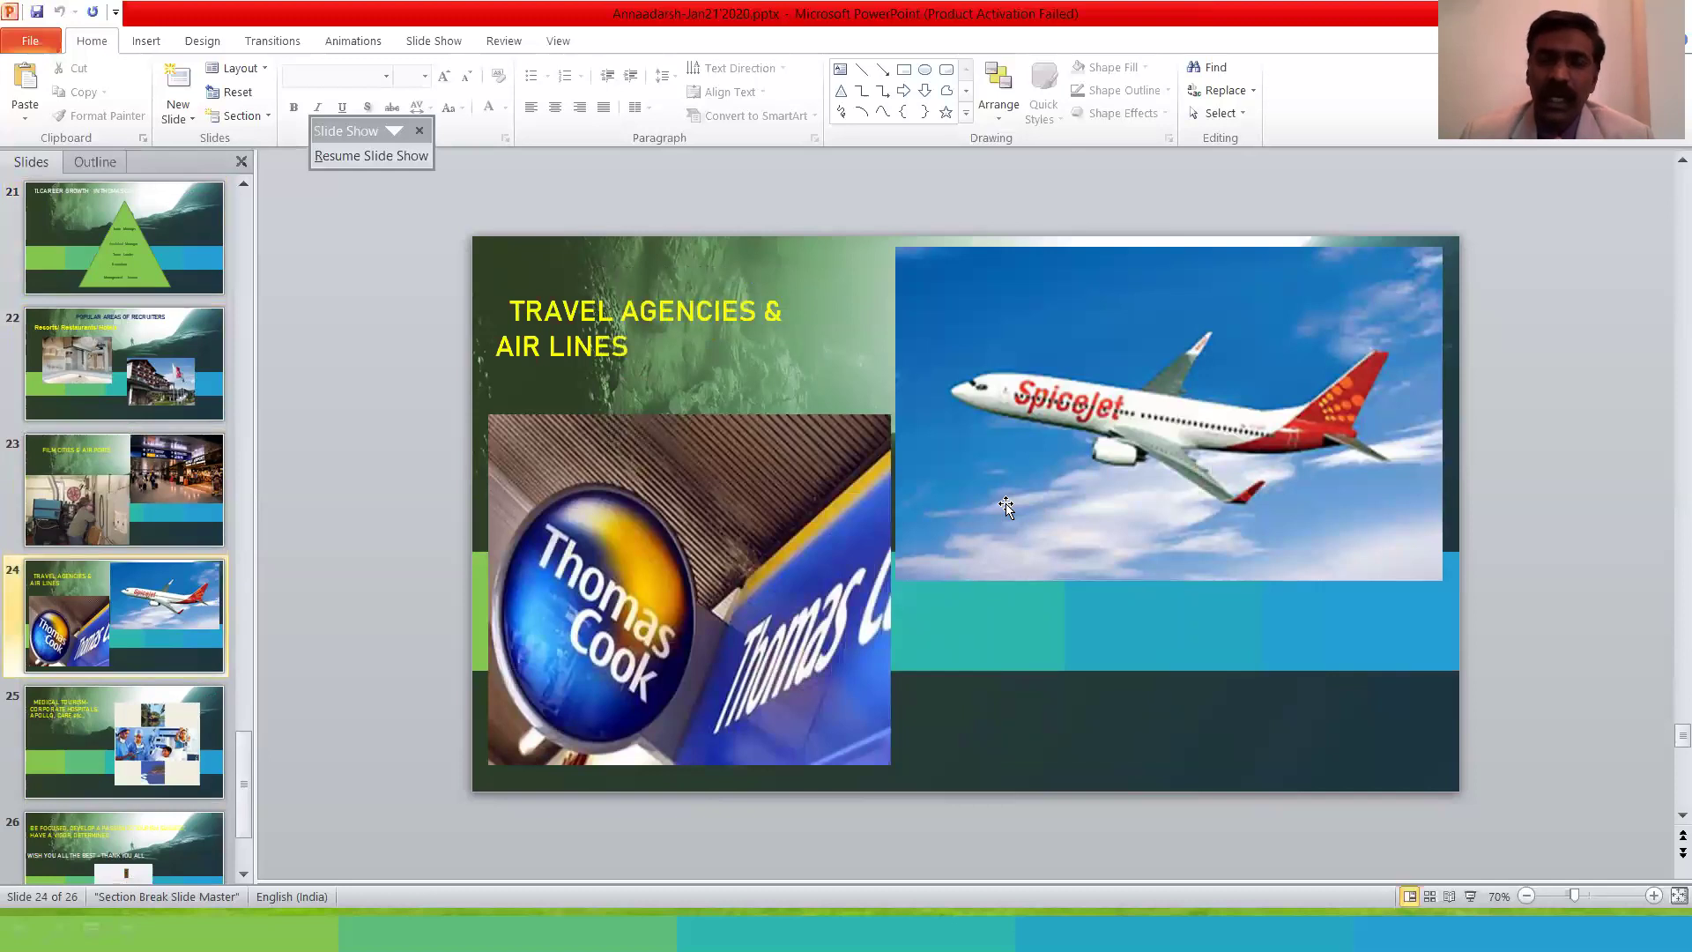
pyautogui.scroll(-1, 1005, 505)
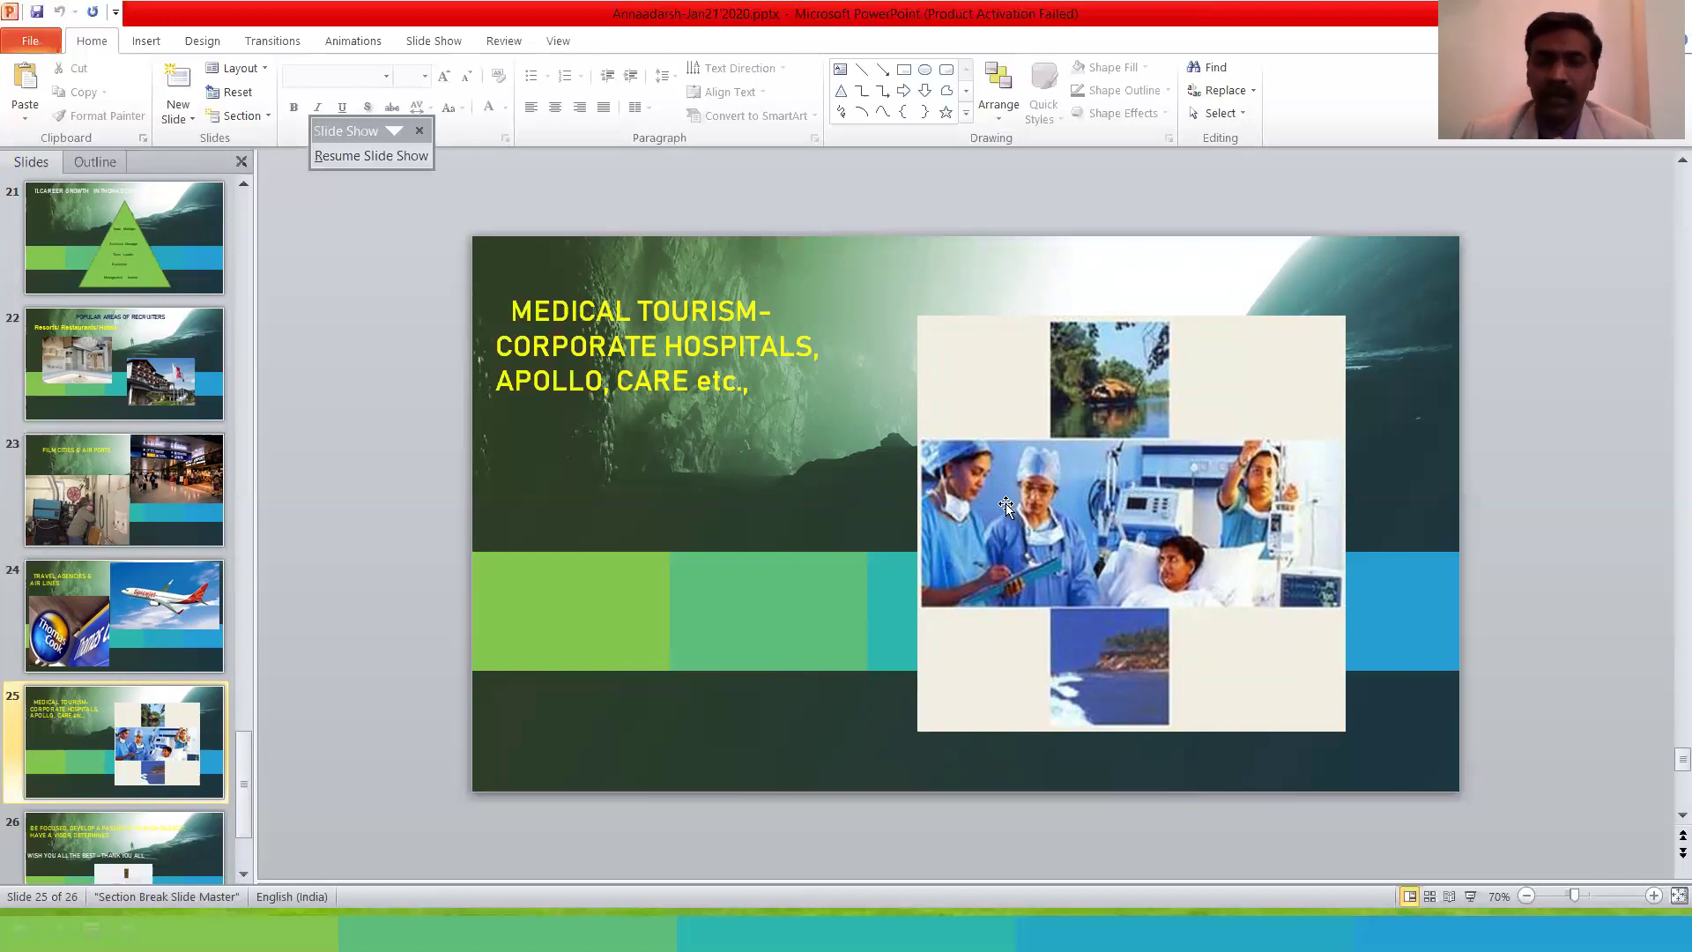
pyautogui.scroll(-1, 1006, 507)
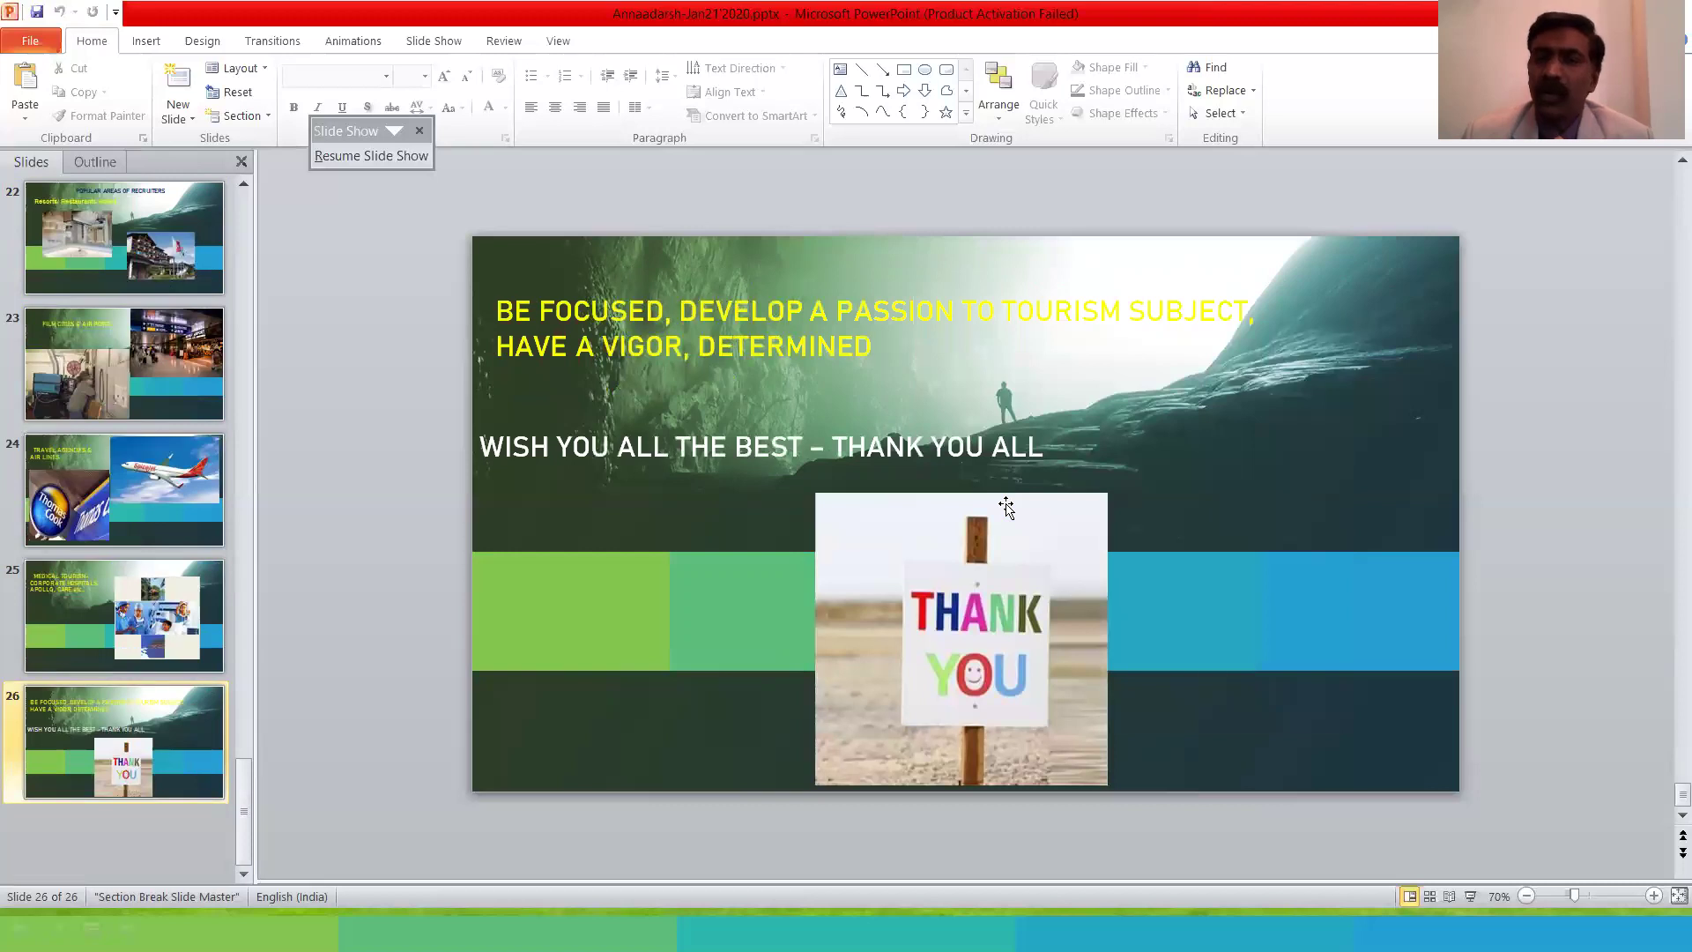